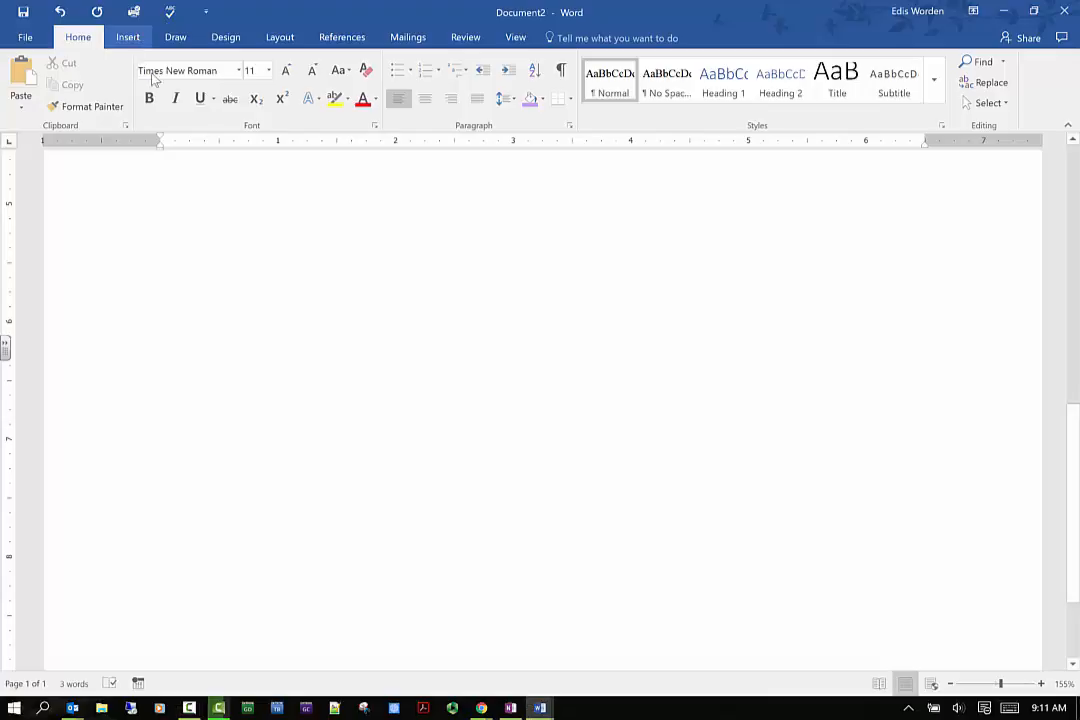
# Insert the picture oitowl1.jpg from the OIT pictures folder on an empty line below the blue bar
pyautogui.click(128, 38)
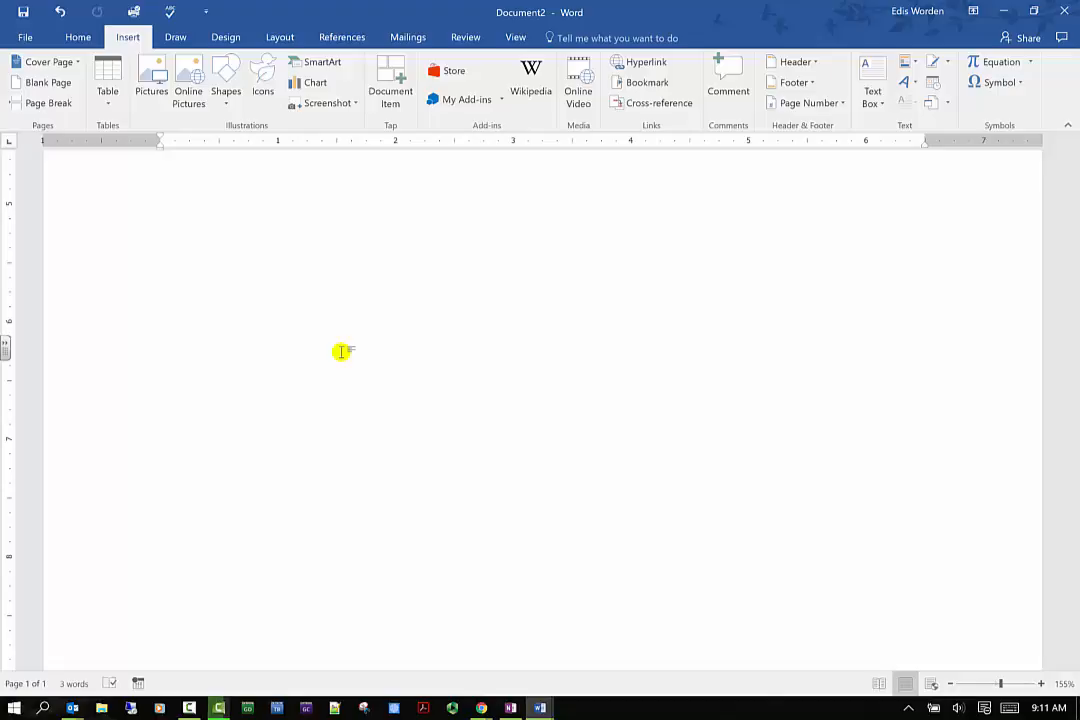
pyautogui.scroll(2, 188, 291)
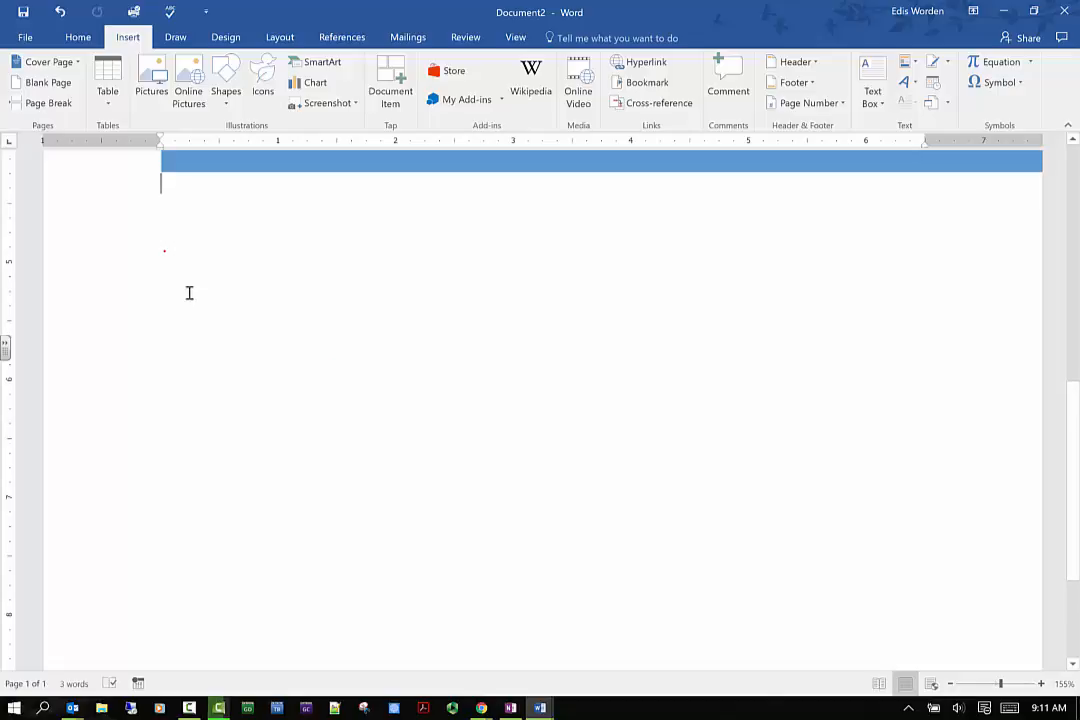
pyautogui.click(260, 260)
pyautogui.click(260, 260)
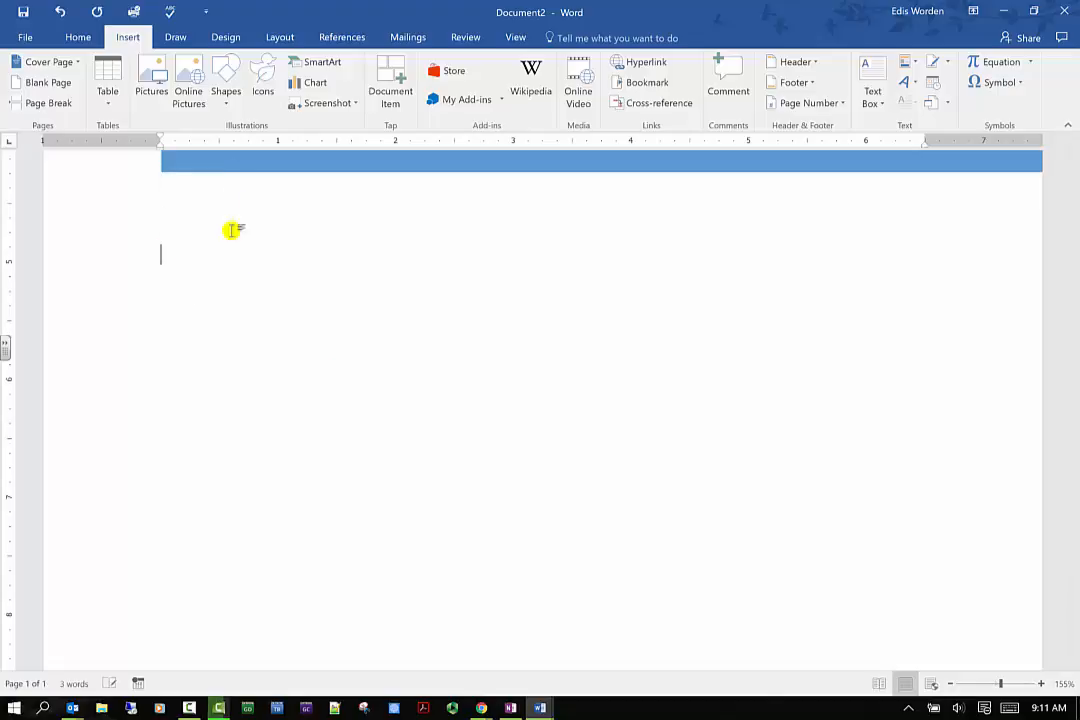
pyautogui.click(153, 95)
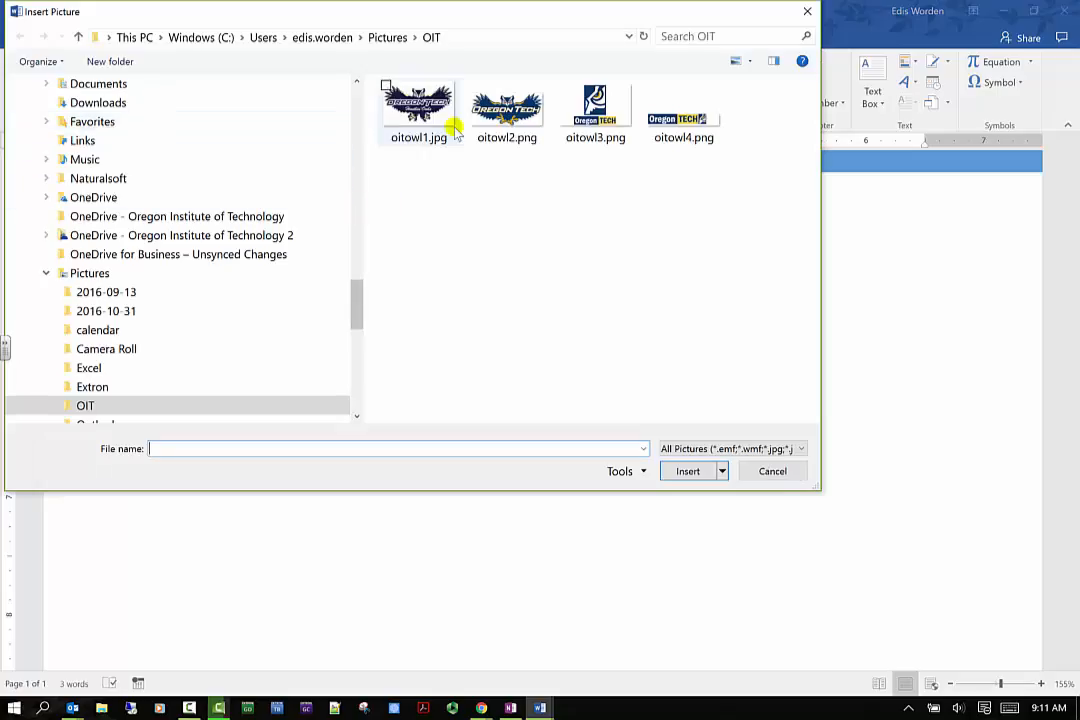
pyautogui.click(449, 112)
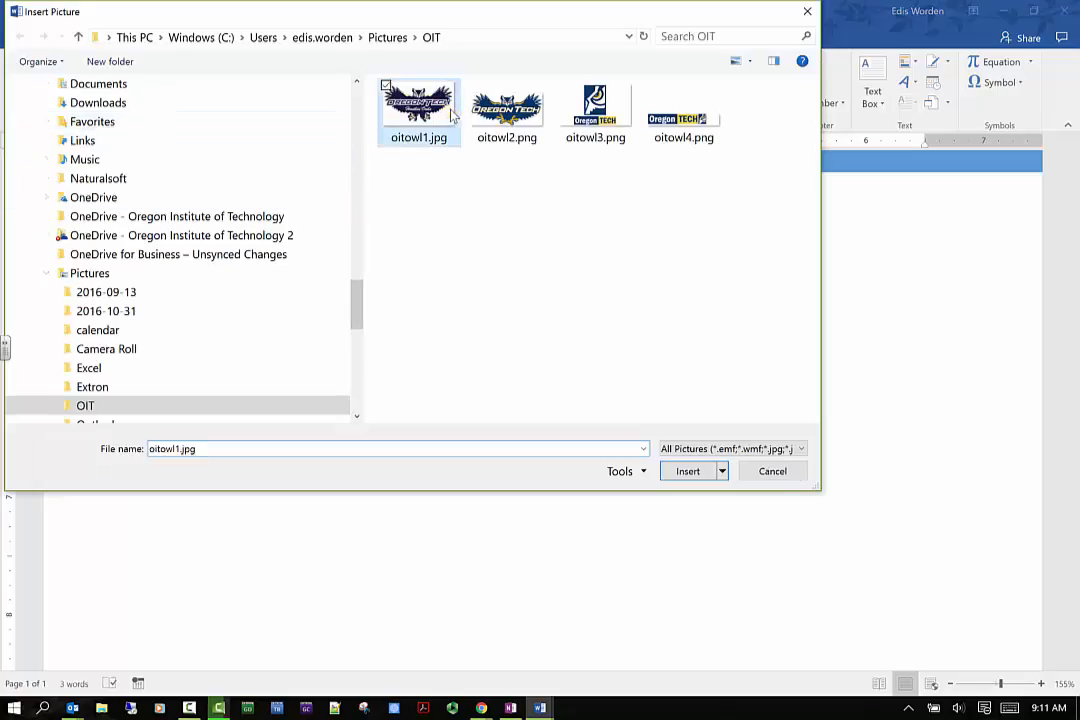
pyautogui.click(698, 472)
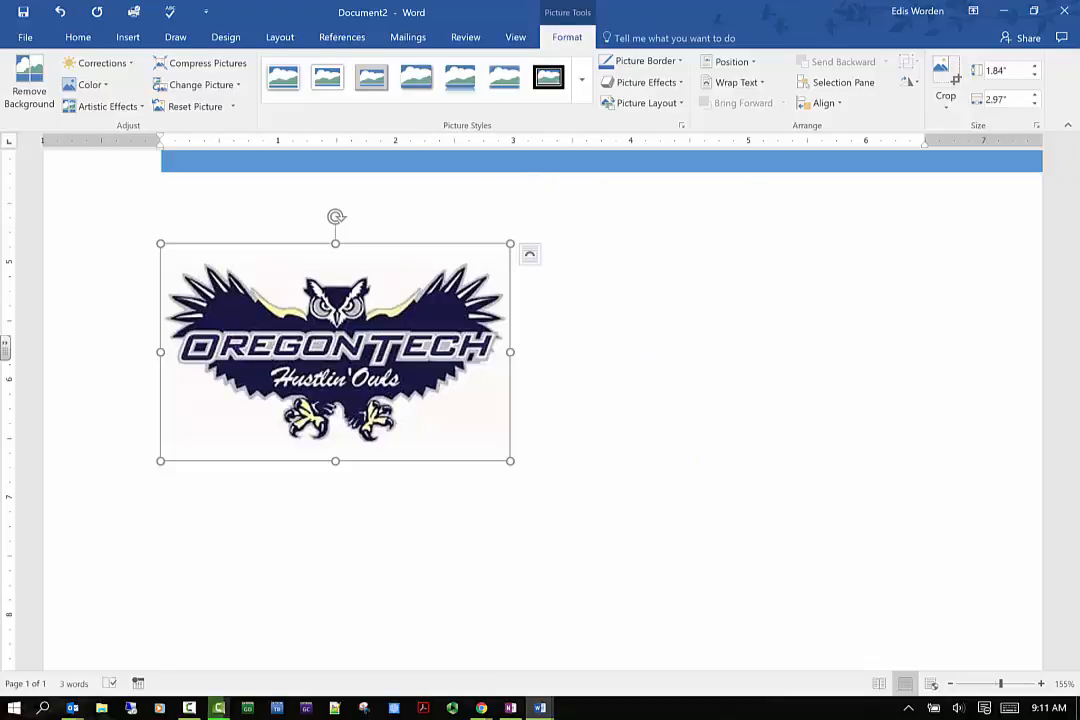
# Remove the owl picture's background, marking the owl's left wing as an area to remove, and keep the changes
pyautogui.click(38, 74)
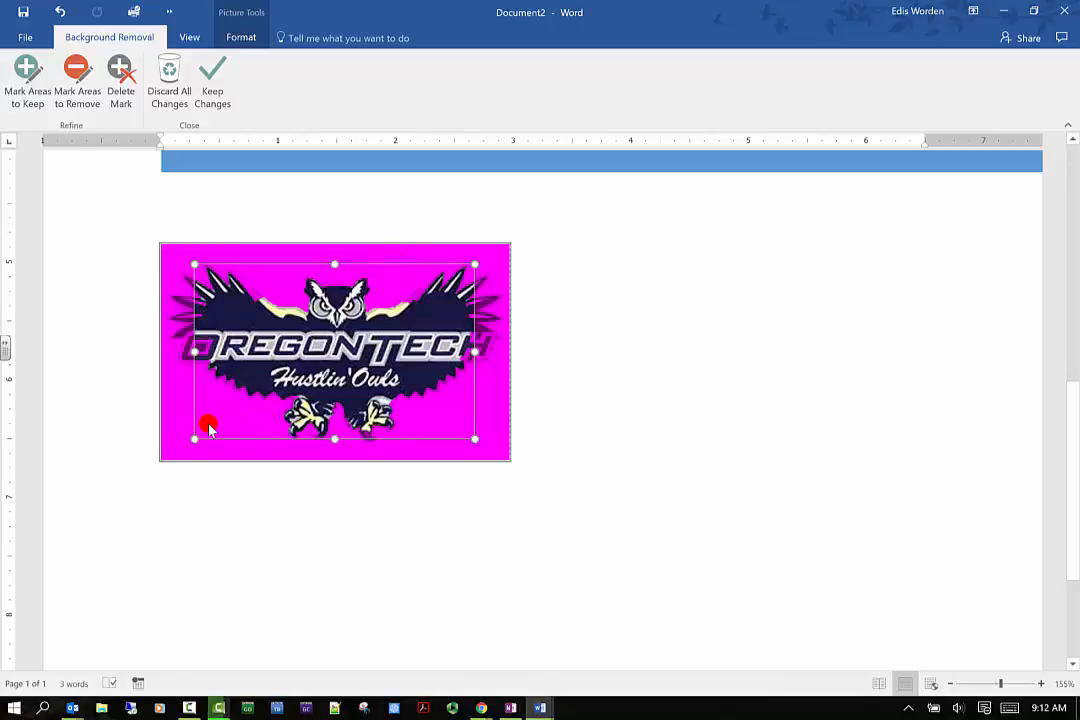
pyautogui.click(24, 65)
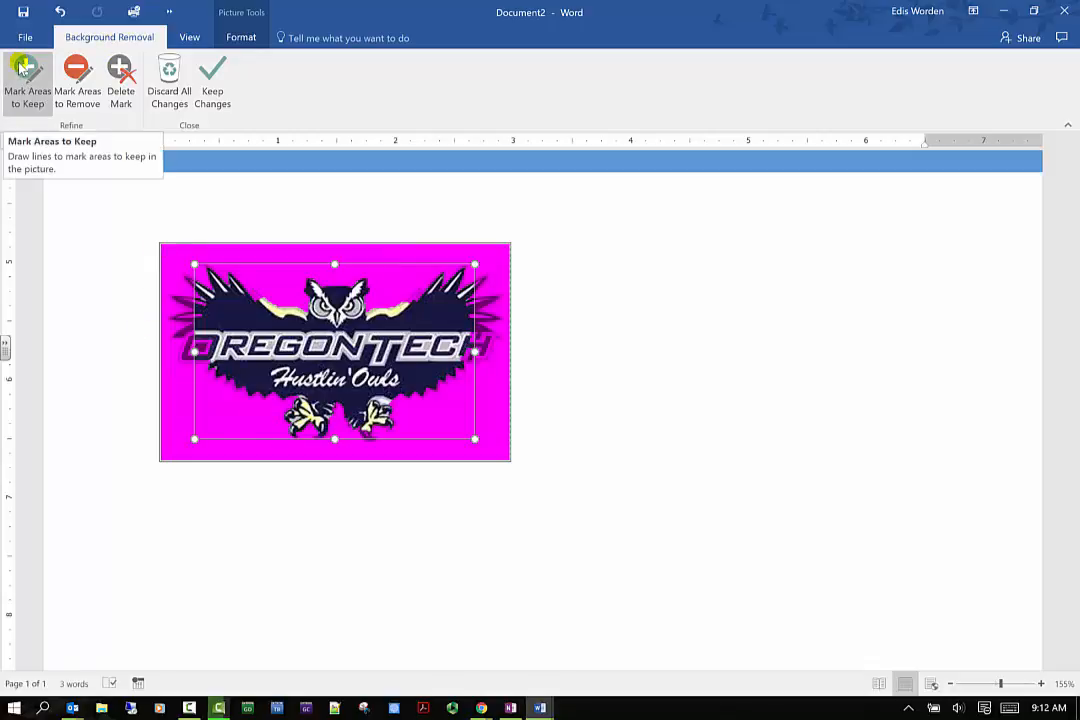
pyautogui.click(68, 70)
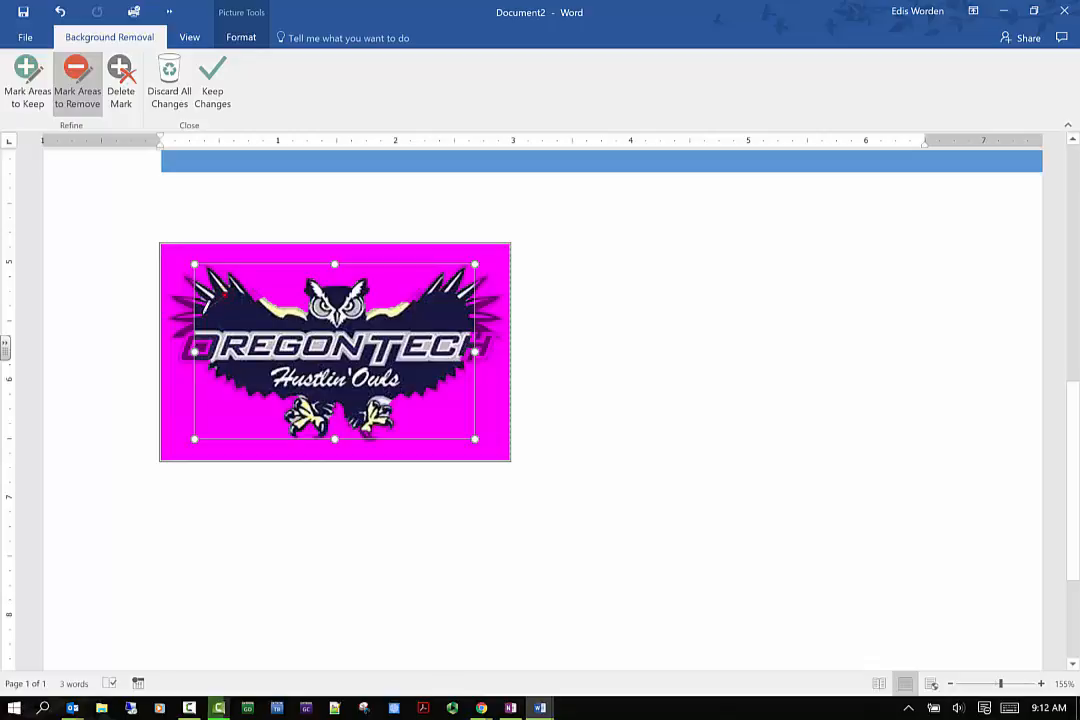
pyautogui.click(209, 319)
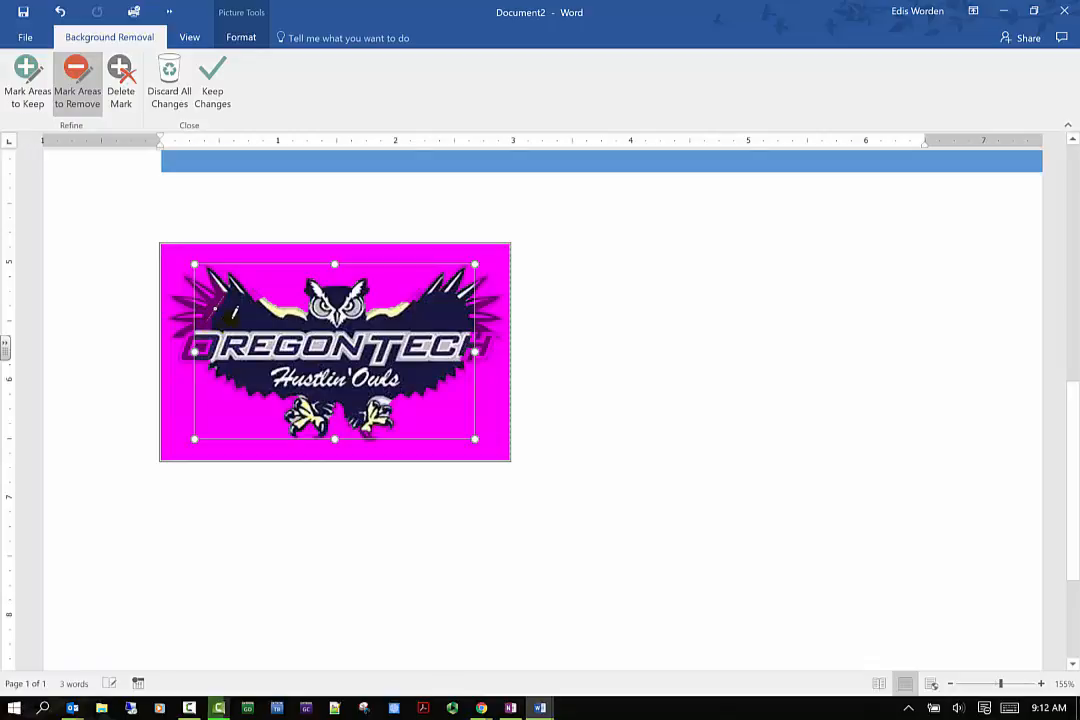
pyautogui.click(229, 297)
pyautogui.moveTo(262, 302); pyautogui.dragTo(257, 308)
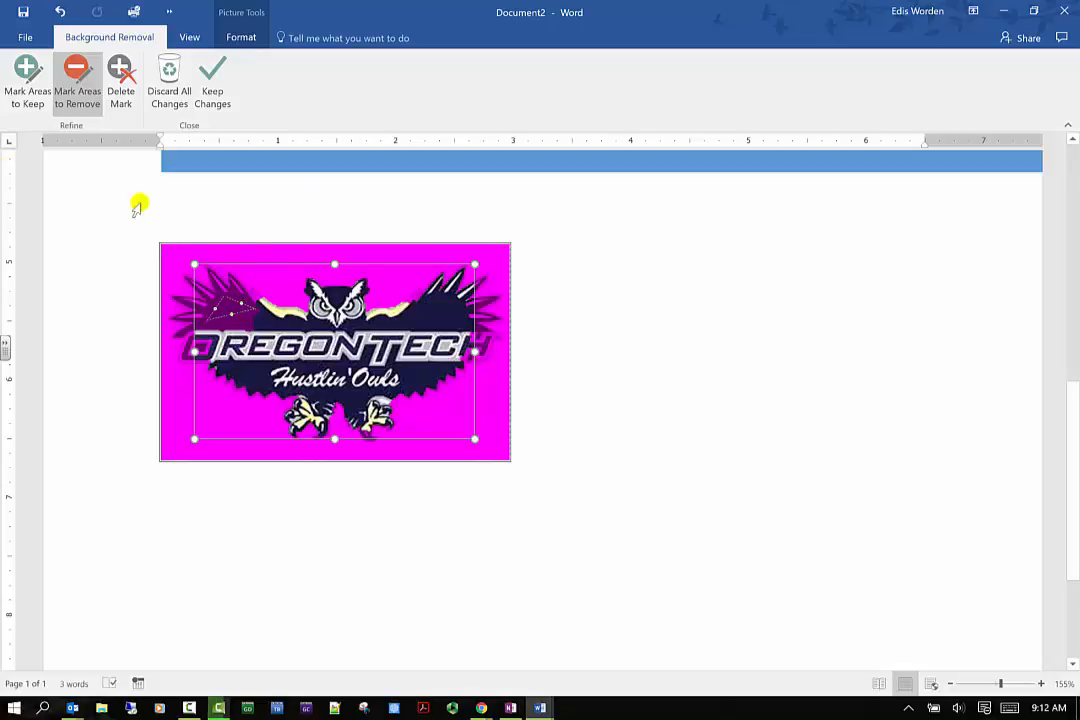
pyautogui.click(210, 90)
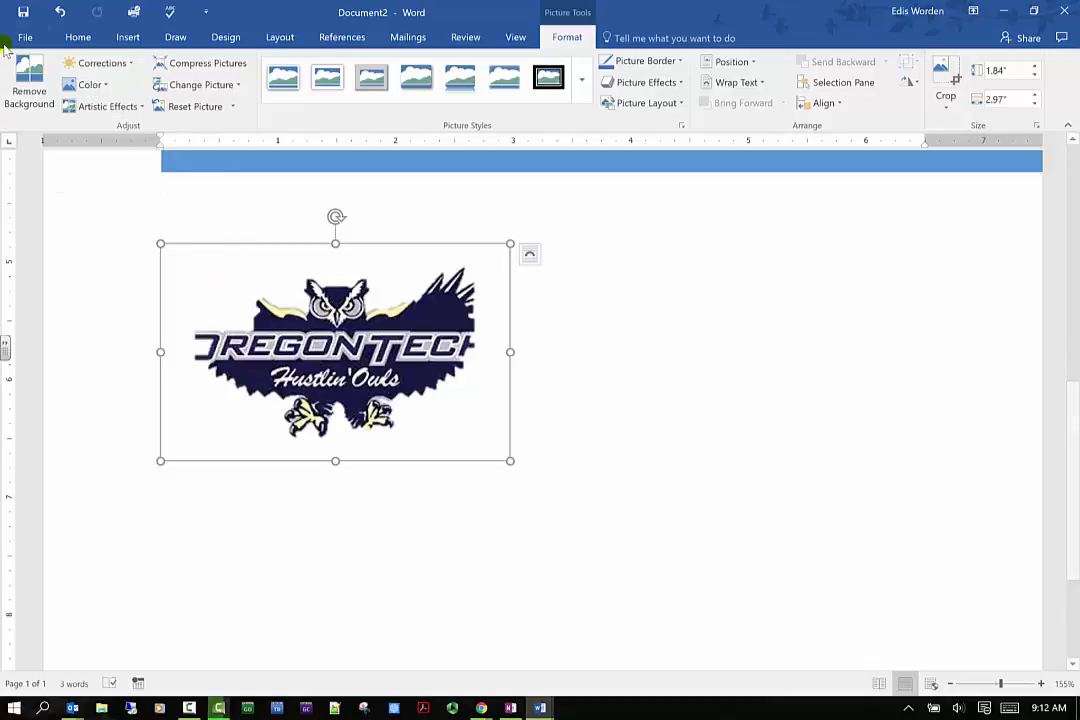
# Undo the background removal on the owl picture
pyautogui.click(30, 86)
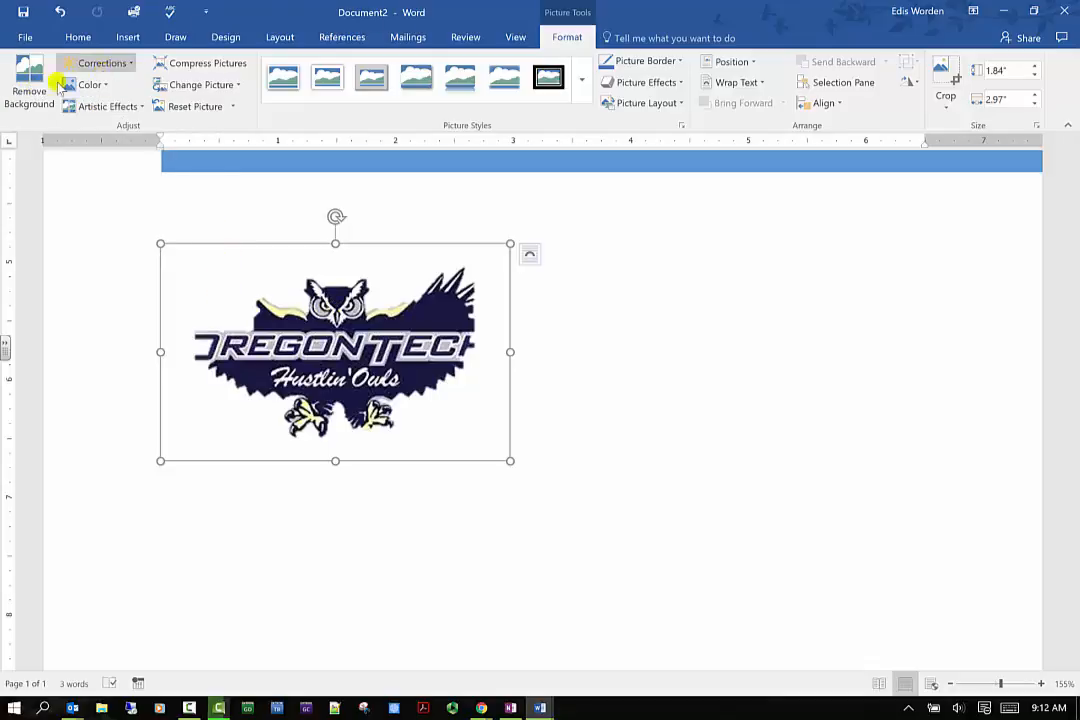
pyautogui.click(212, 95)
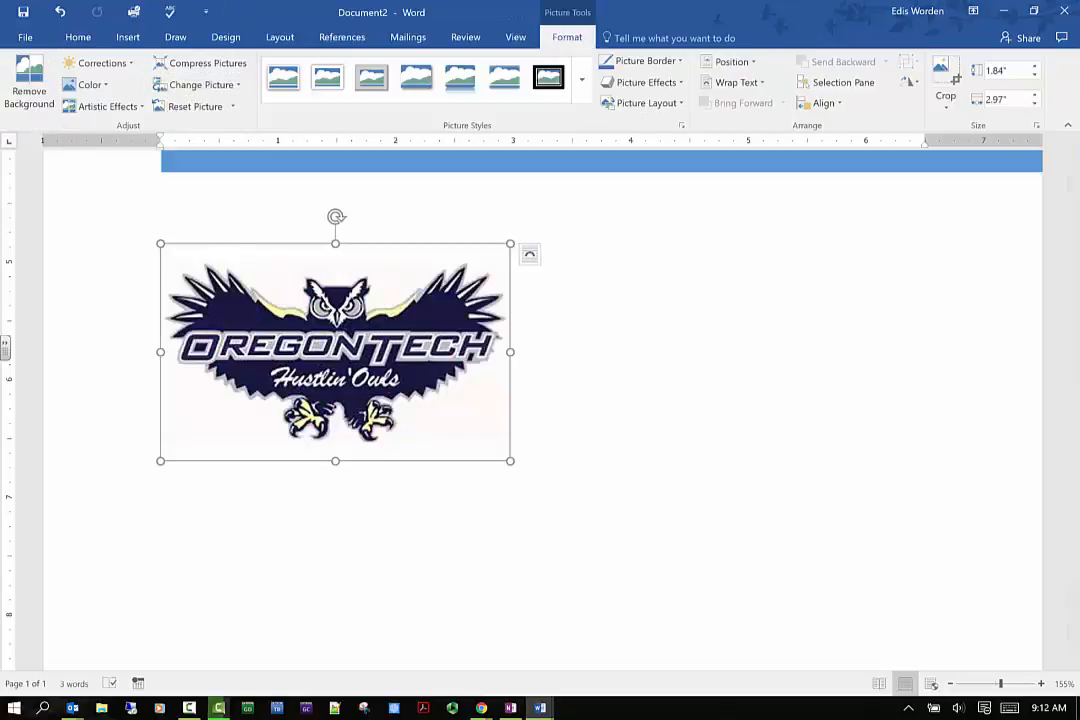
pyautogui.click(60, 14)
# Sharpen the owl picture by 50% and apply a brighter, lower-contrast correction preset
pyautogui.click(104, 63)
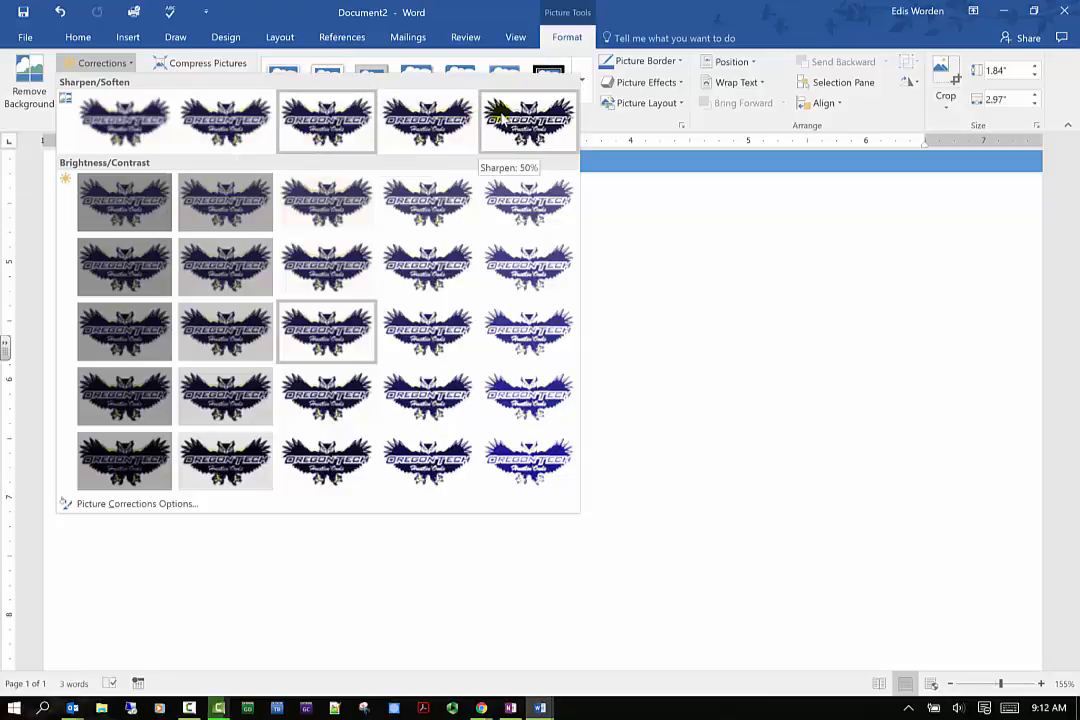
pyautogui.click(503, 118)
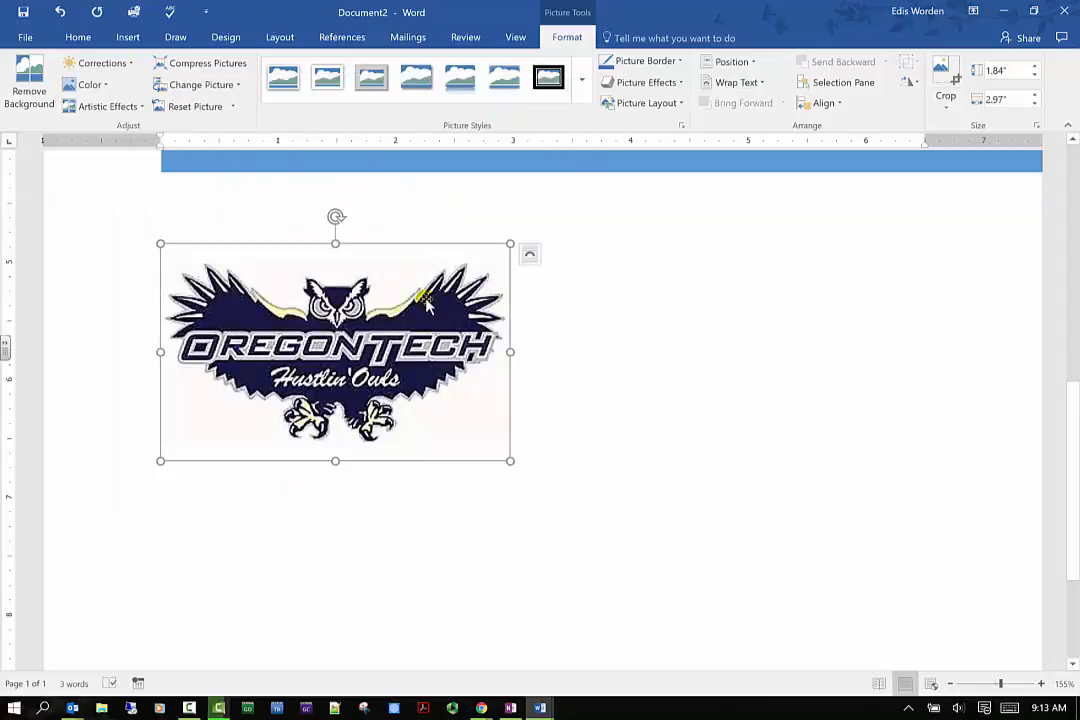
pyautogui.click(102, 63)
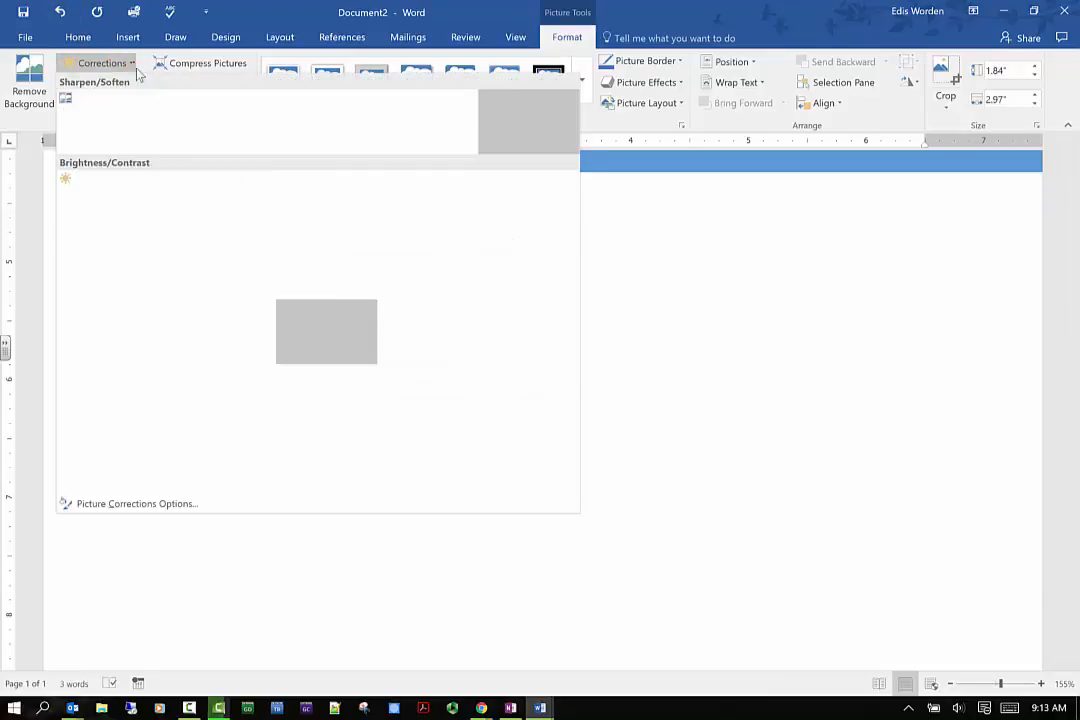
pyautogui.click(440, 285)
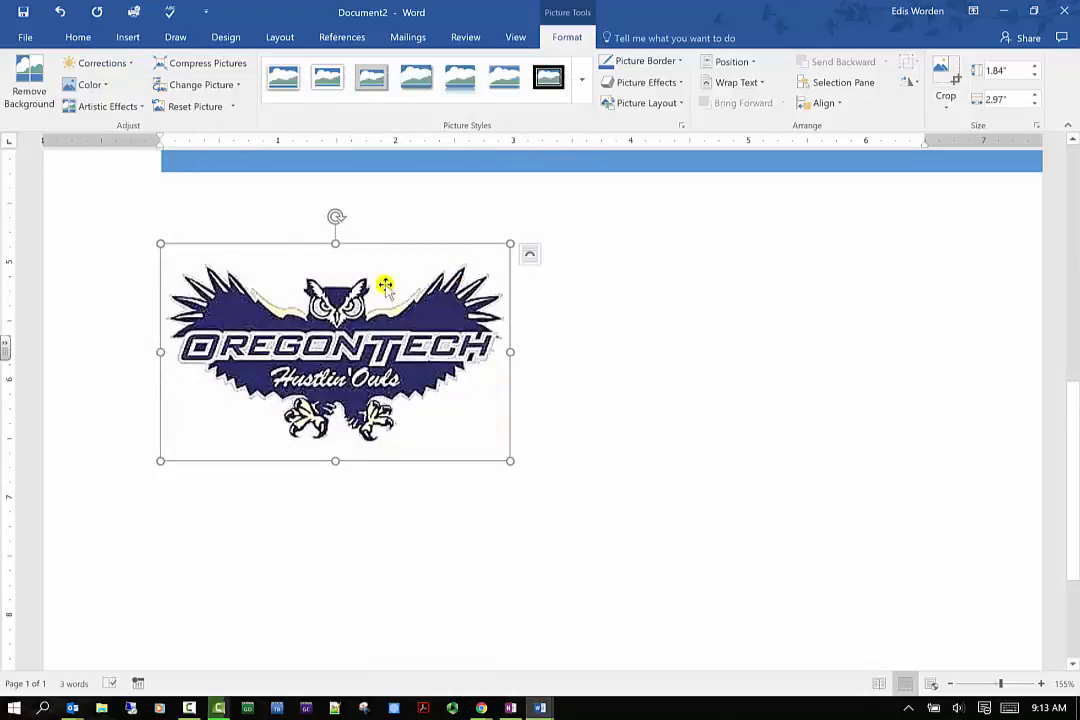
# Recolor the owl picture with the Gold, Accent color 4 Dark preset, and undo the recoloring
pyautogui.click(90, 84)
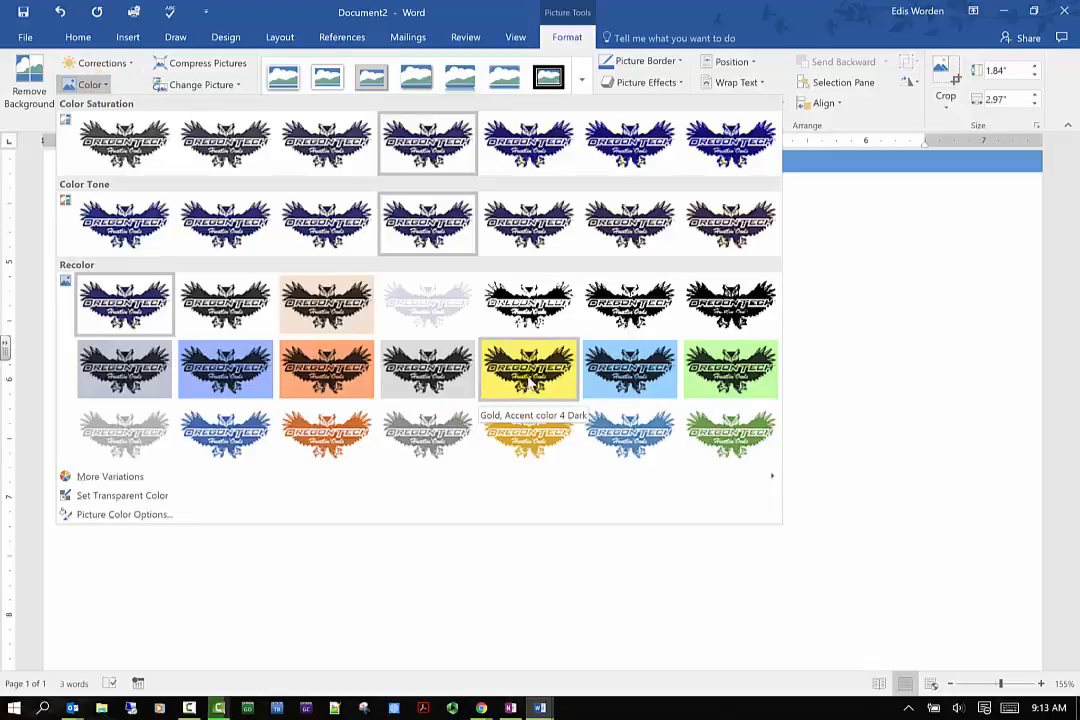
pyautogui.click(529, 377)
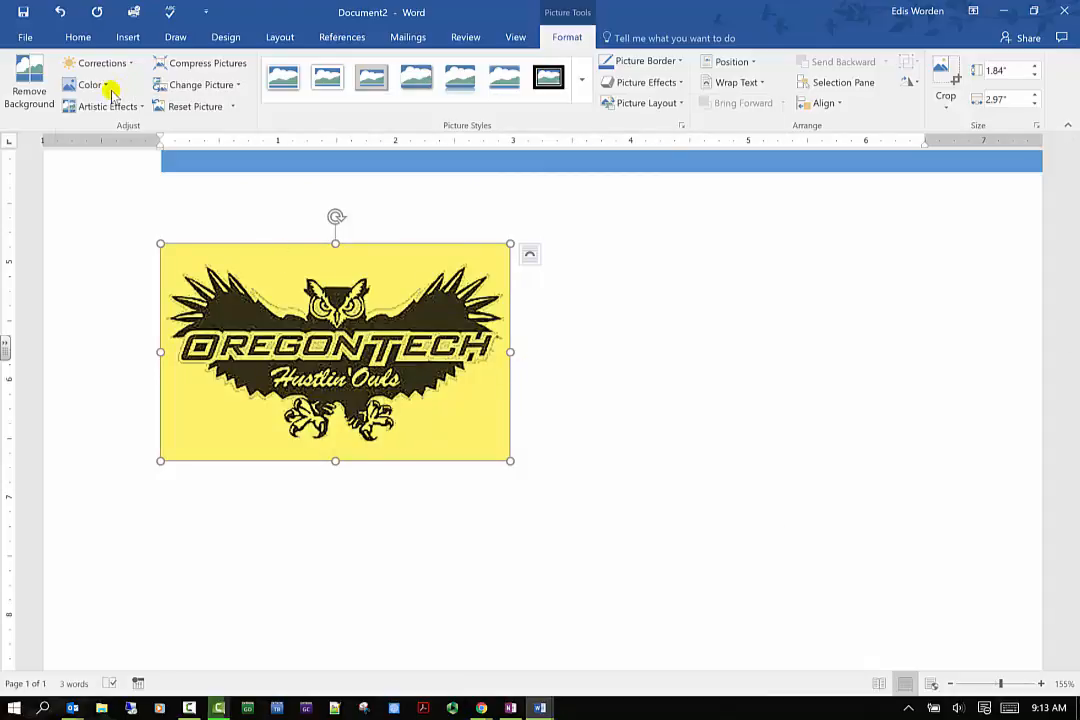
pyautogui.click(60, 11)
# Apply a grainy, bubble-textured artistic effect to the owl picture, and undo it
pyautogui.click(140, 107)
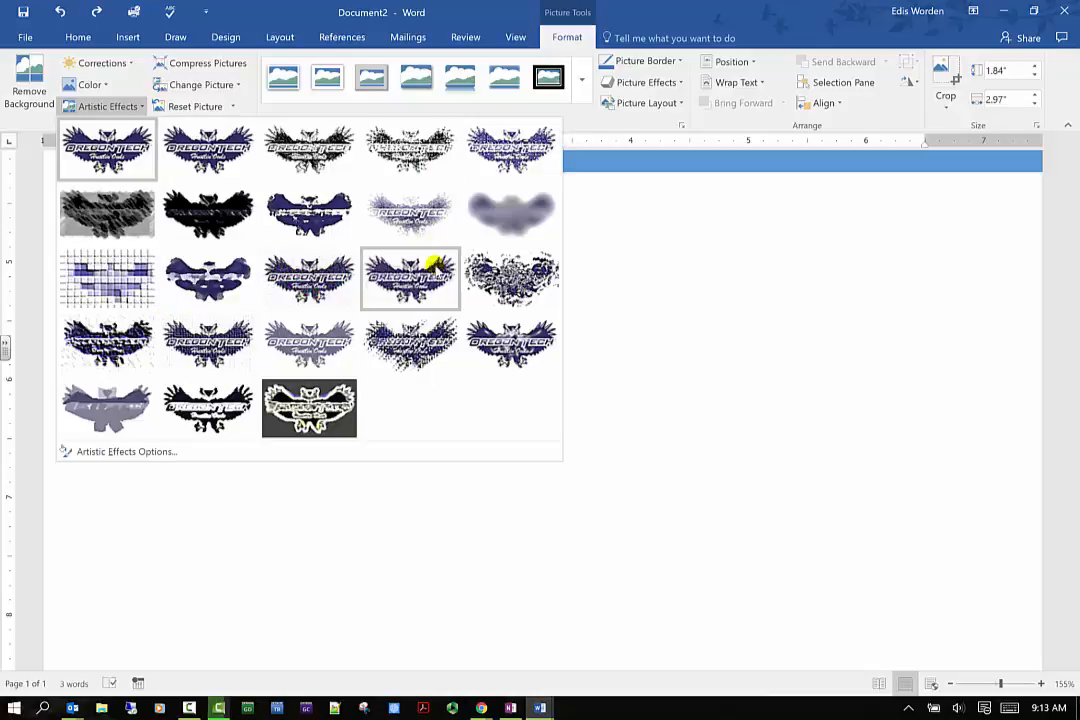
pyautogui.click(434, 266)
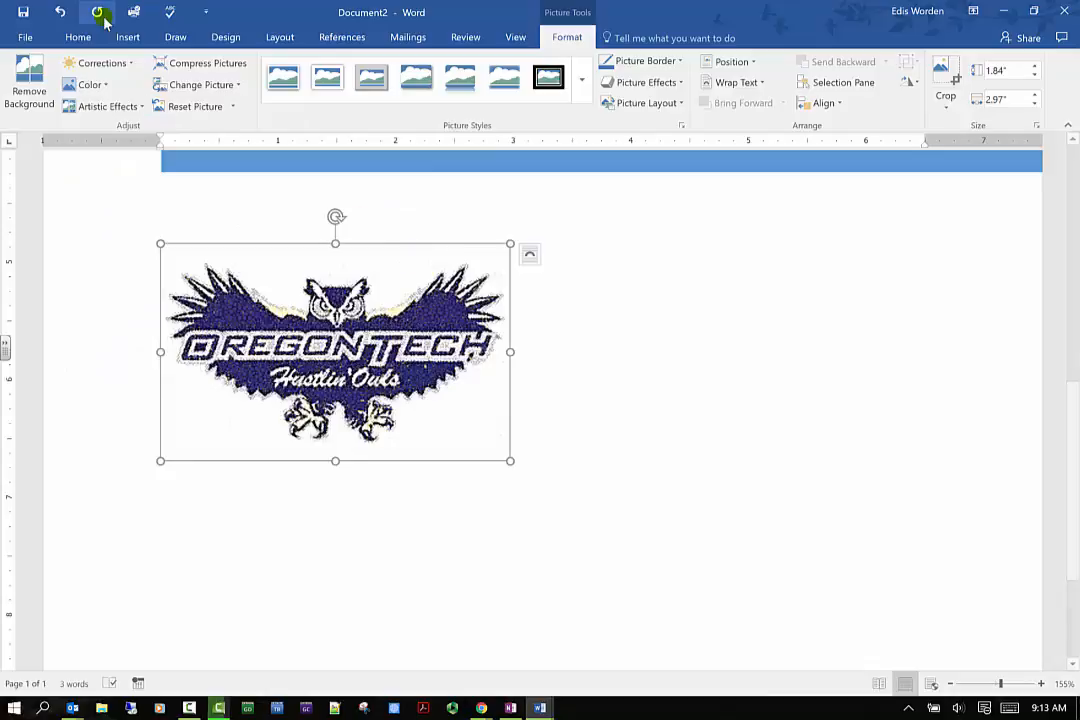
pyautogui.click(60, 12)
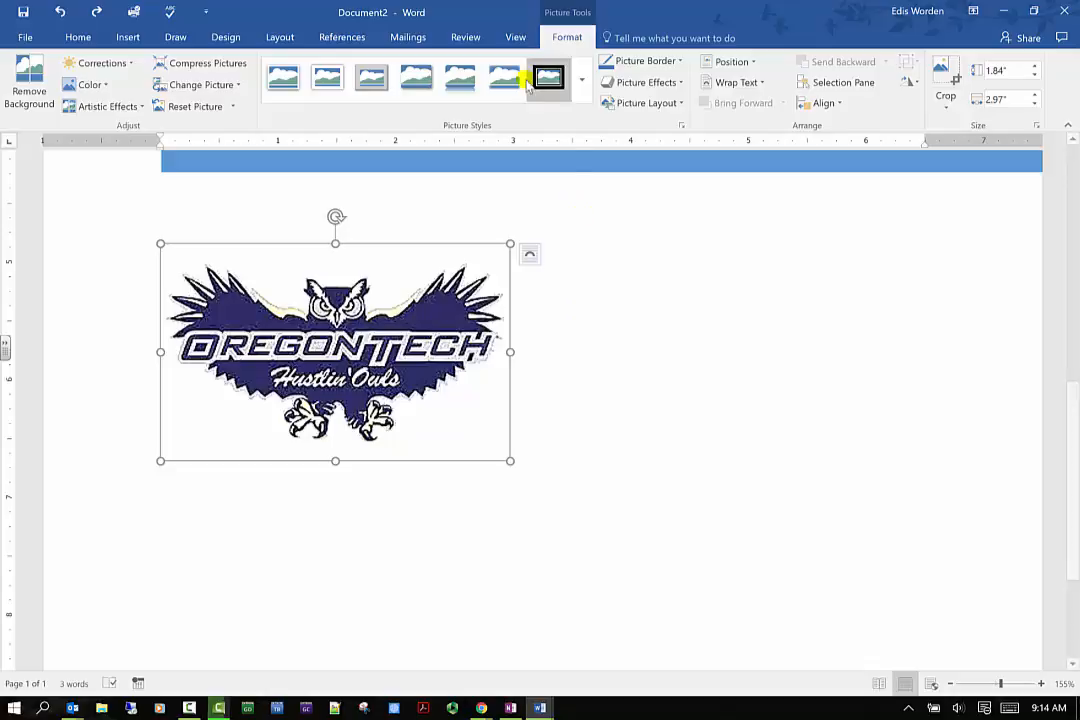
# Examine the picture compression options and the sources available for replacing the picture, without changing anything
pyautogui.click(172, 66)
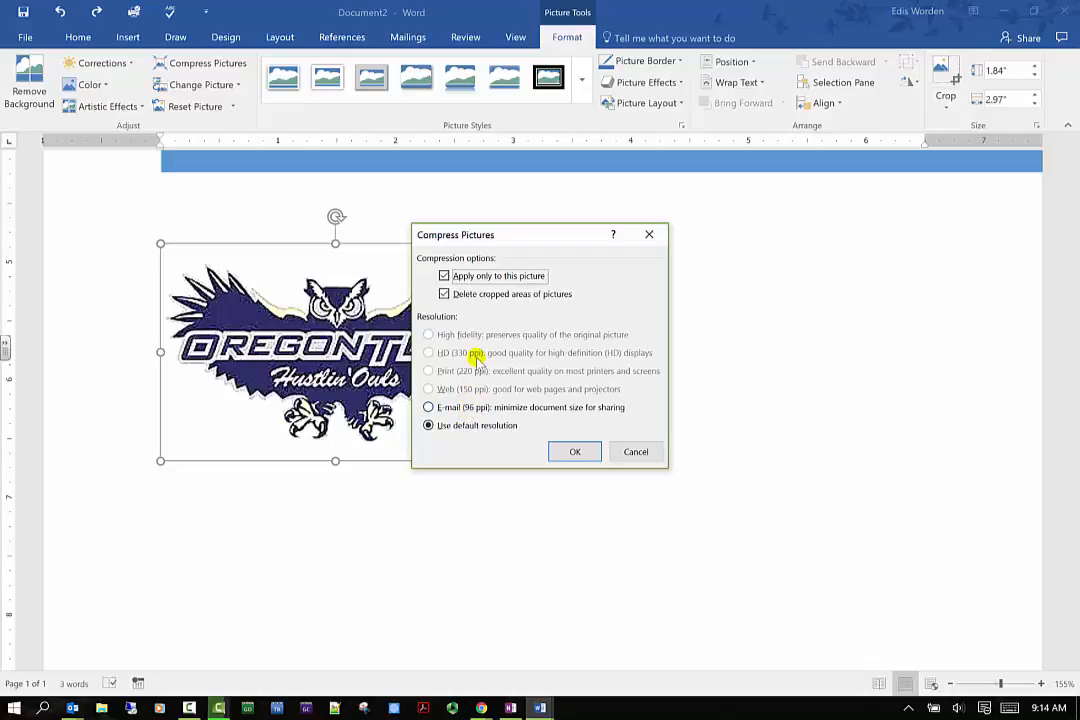
pyautogui.click(636, 451)
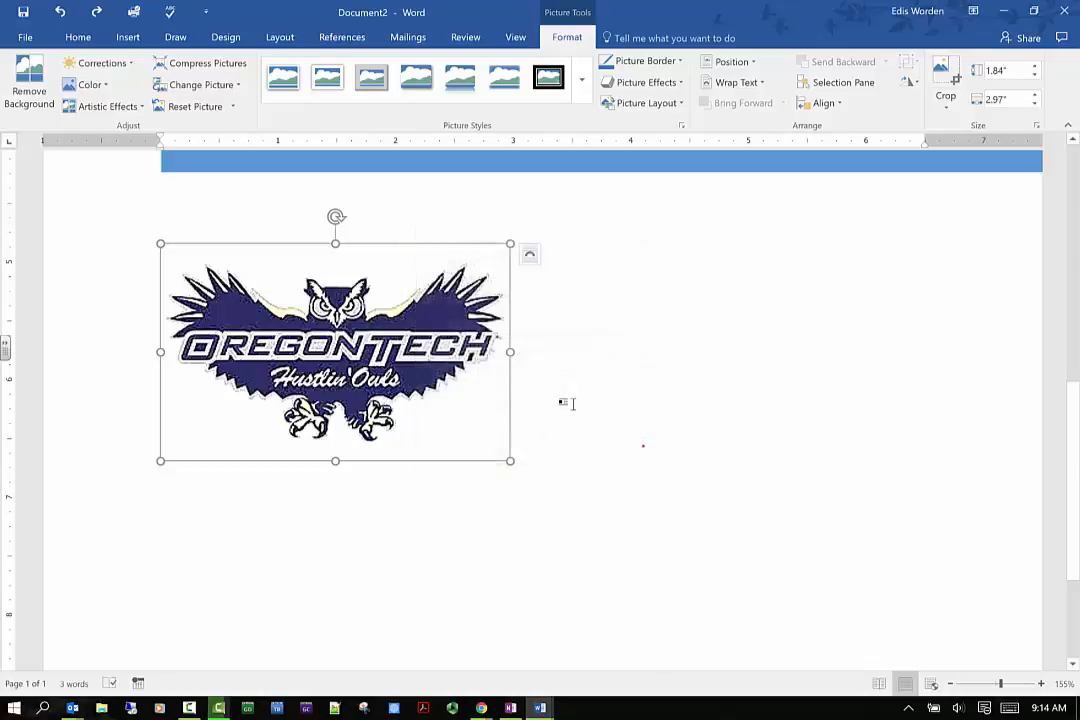
pyautogui.click(233, 86)
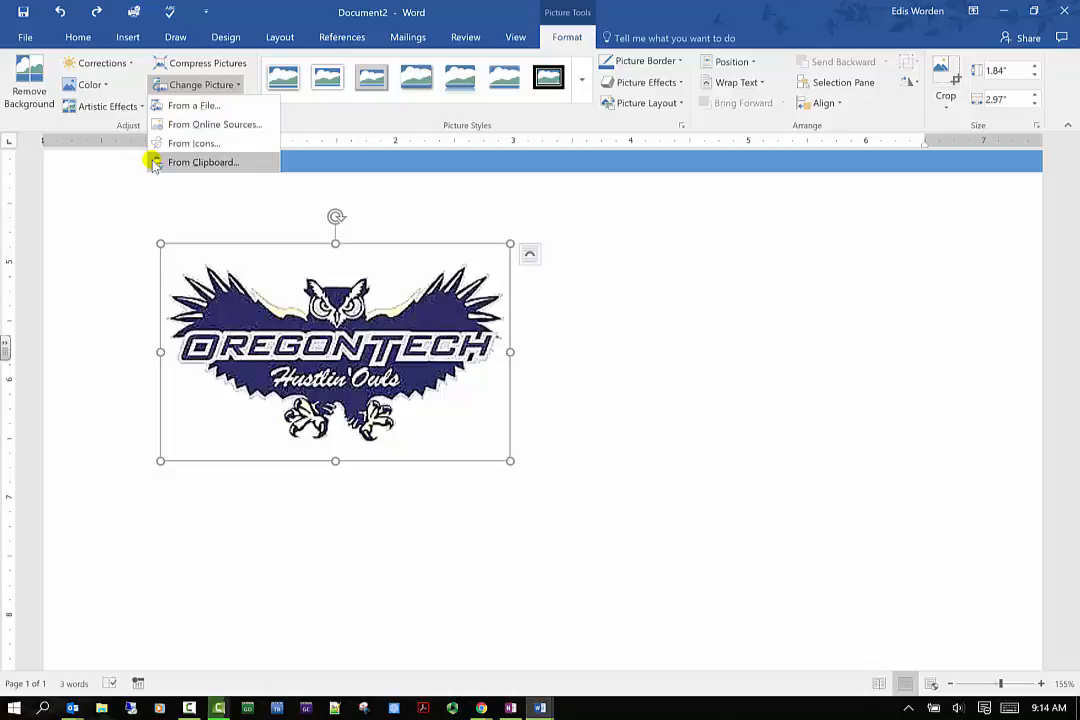
pyautogui.click(844, 322)
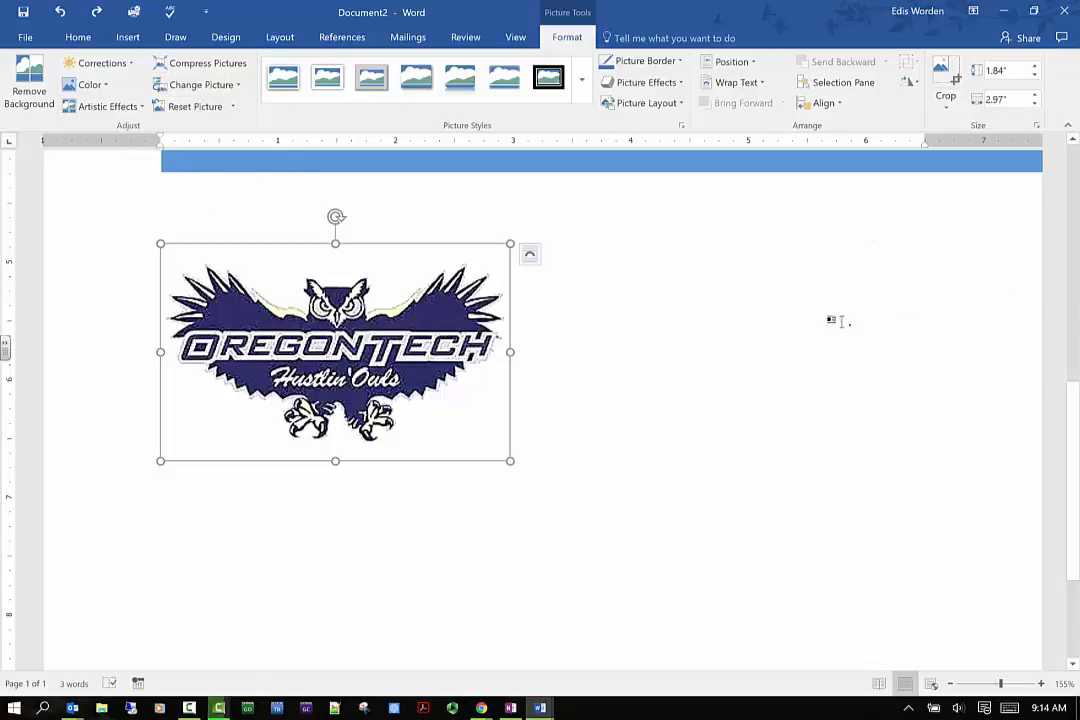
# Reset the owl picture's formatting and check the available reset options
pyautogui.click(195, 108)
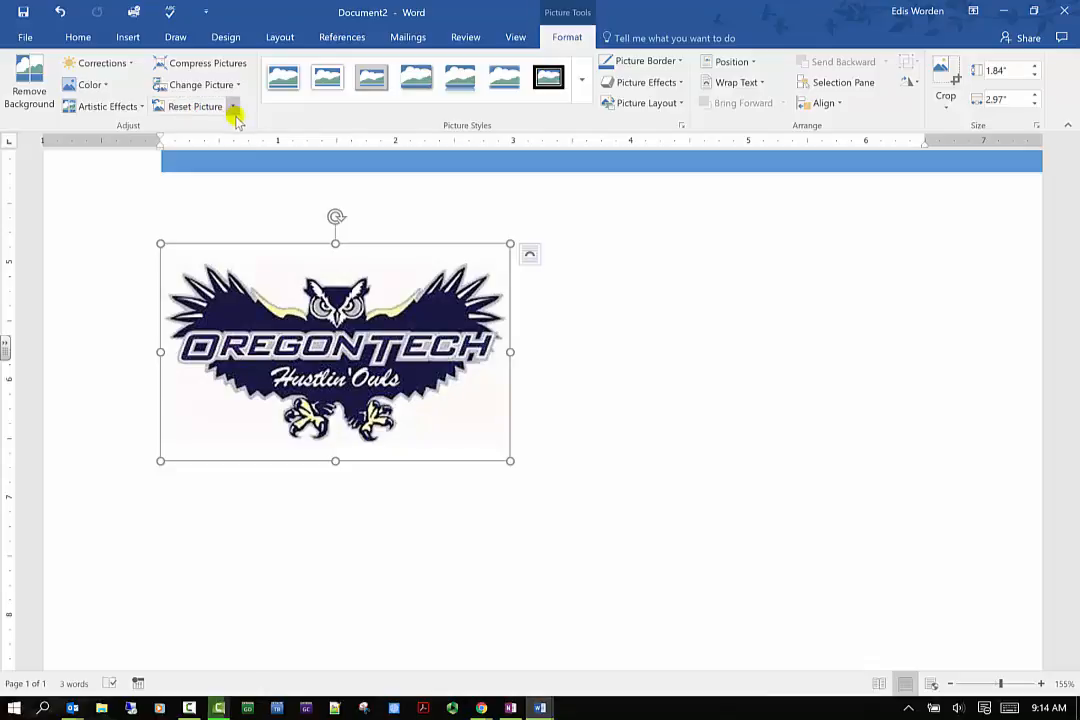
pyautogui.click(233, 107)
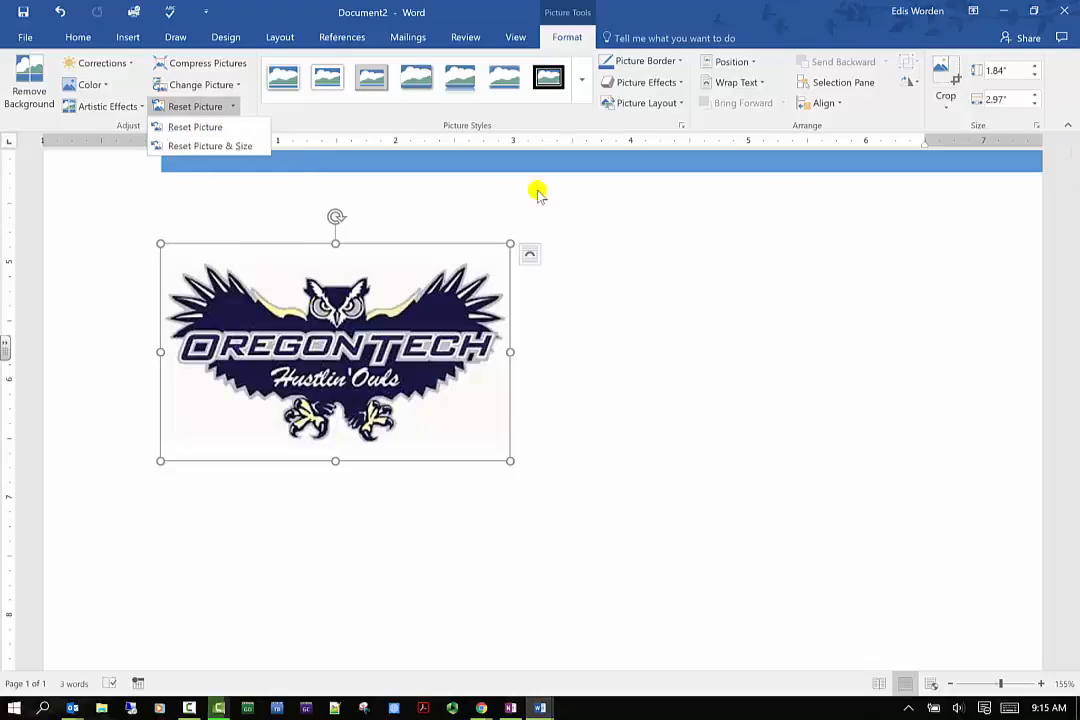
pyautogui.click(1013, 297)
# Recolor the owl picture with the dark orange preset and apply a pencil-drawing artistic effect
pyautogui.click(89, 84)
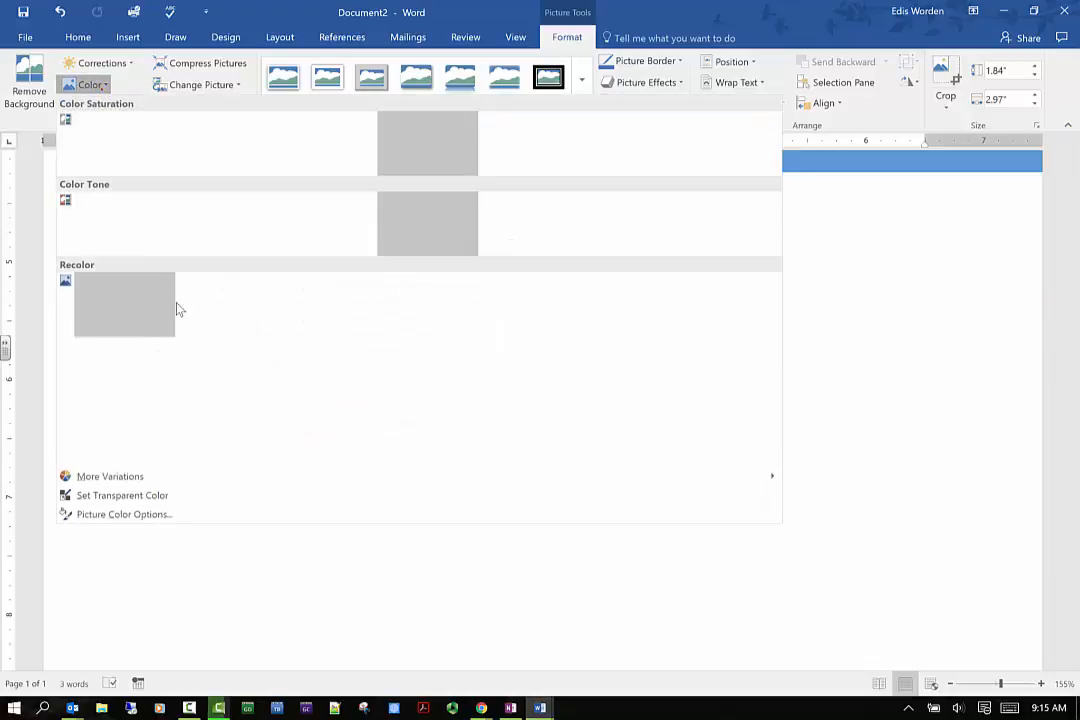
pyautogui.click(300, 365)
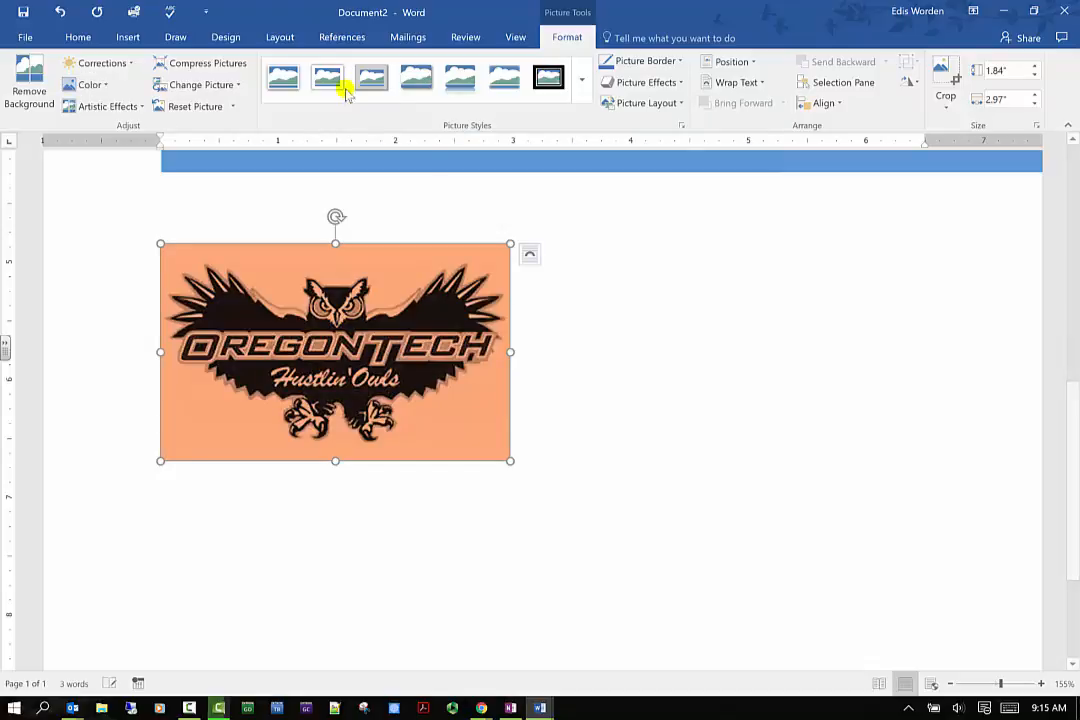
pyautogui.click(141, 107)
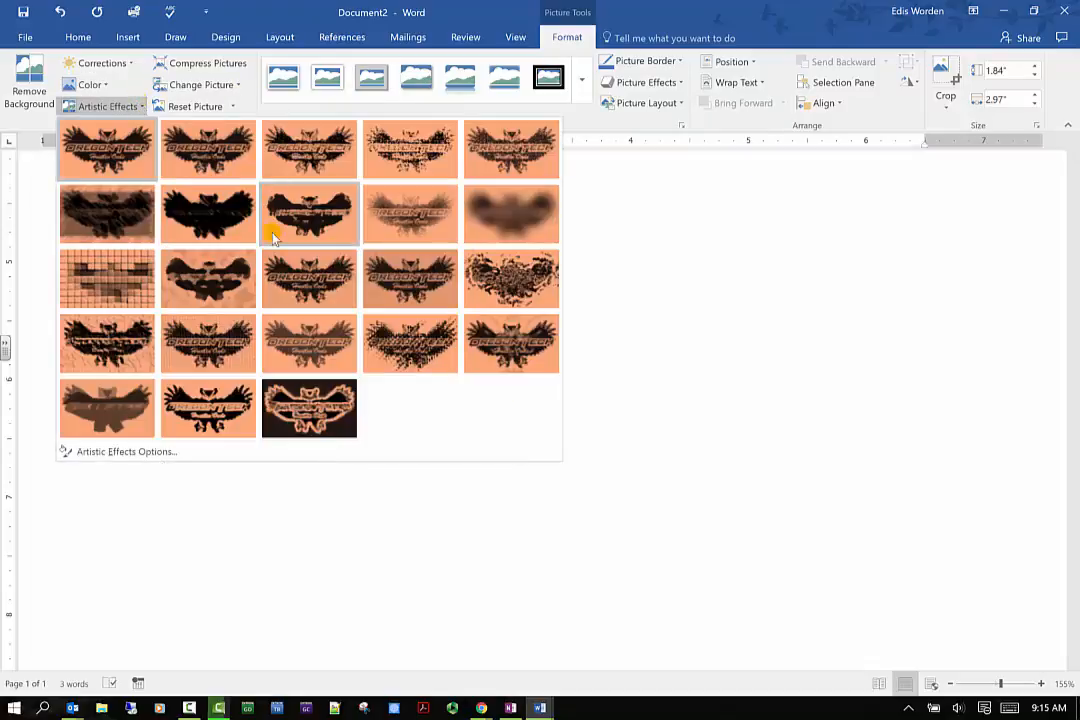
pyautogui.click(307, 170)
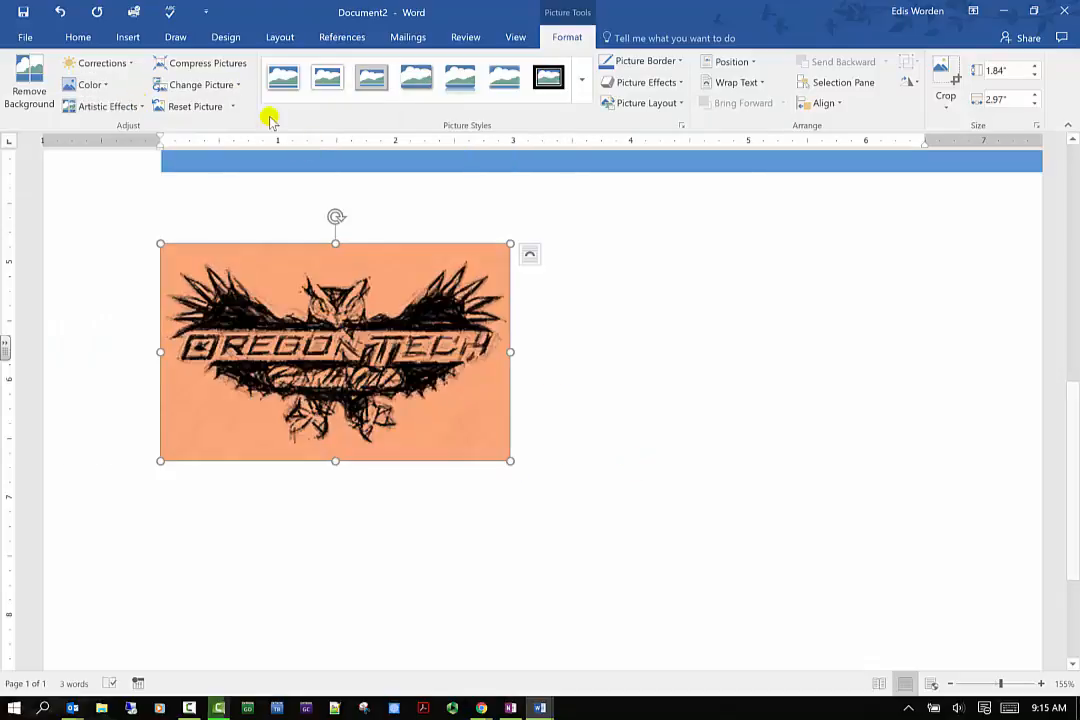
# Darken the owl picture with a lower-brightness correction preset
pyautogui.click(130, 65)
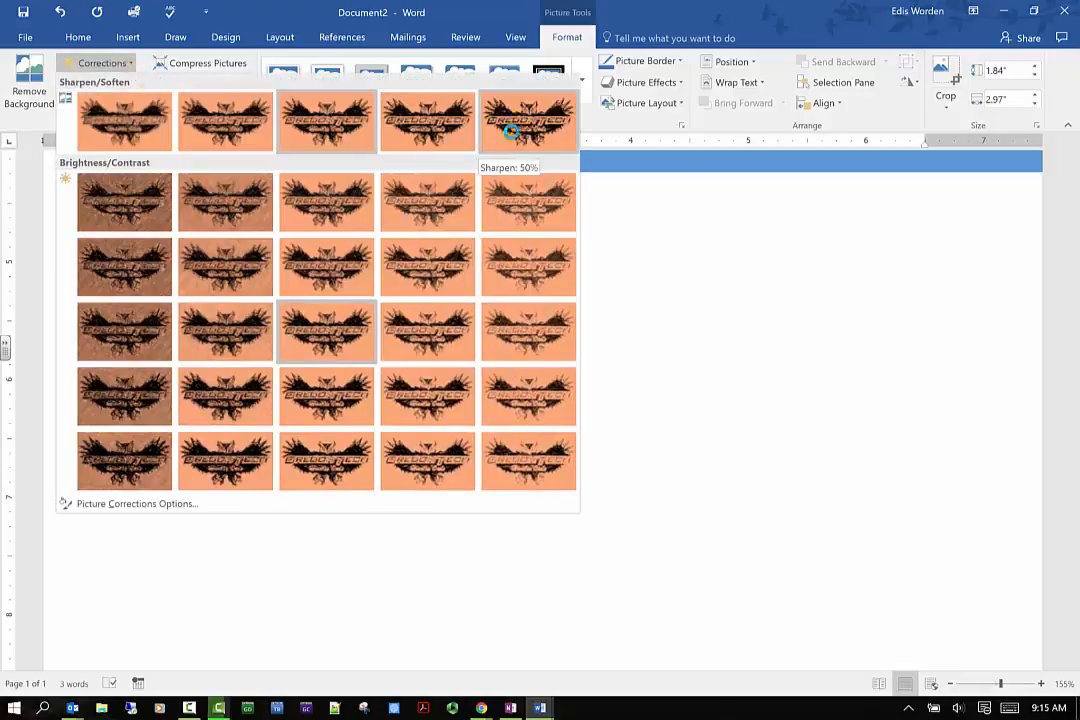
pyautogui.click(222, 337)
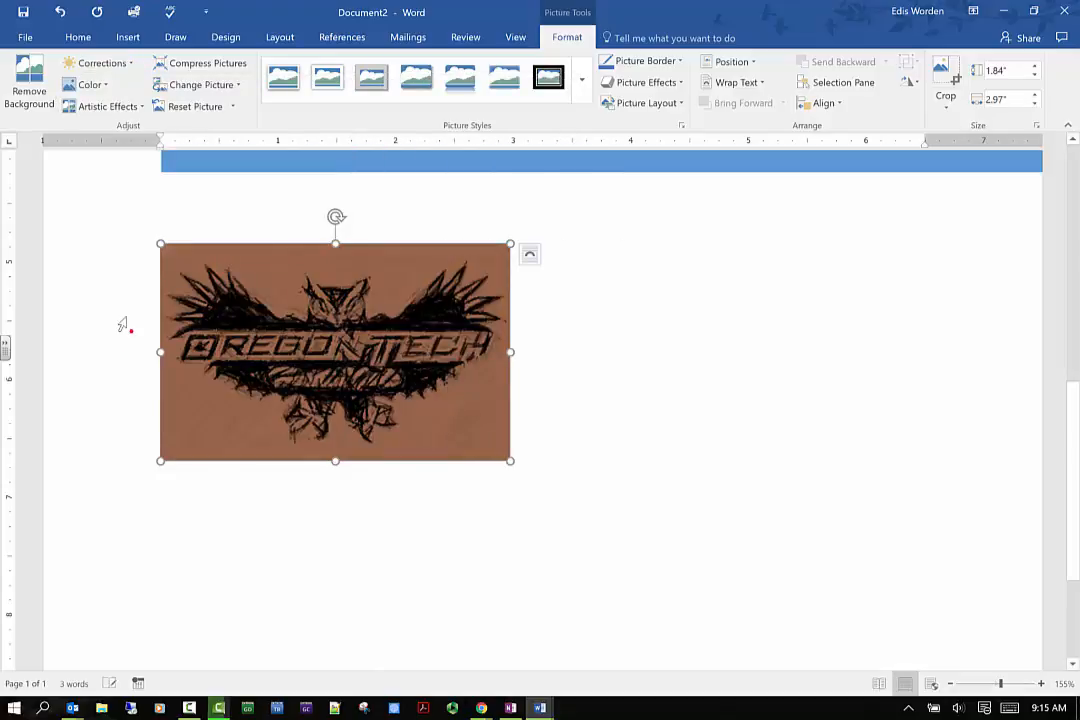
# Shrink the owl picture to a height of 0.7 inches
pyautogui.click(1035, 75)
pyautogui.click(1035, 75)
pyautogui.click(1035, 75)
pyautogui.click(1035, 75)
pyautogui.click(1035, 75)
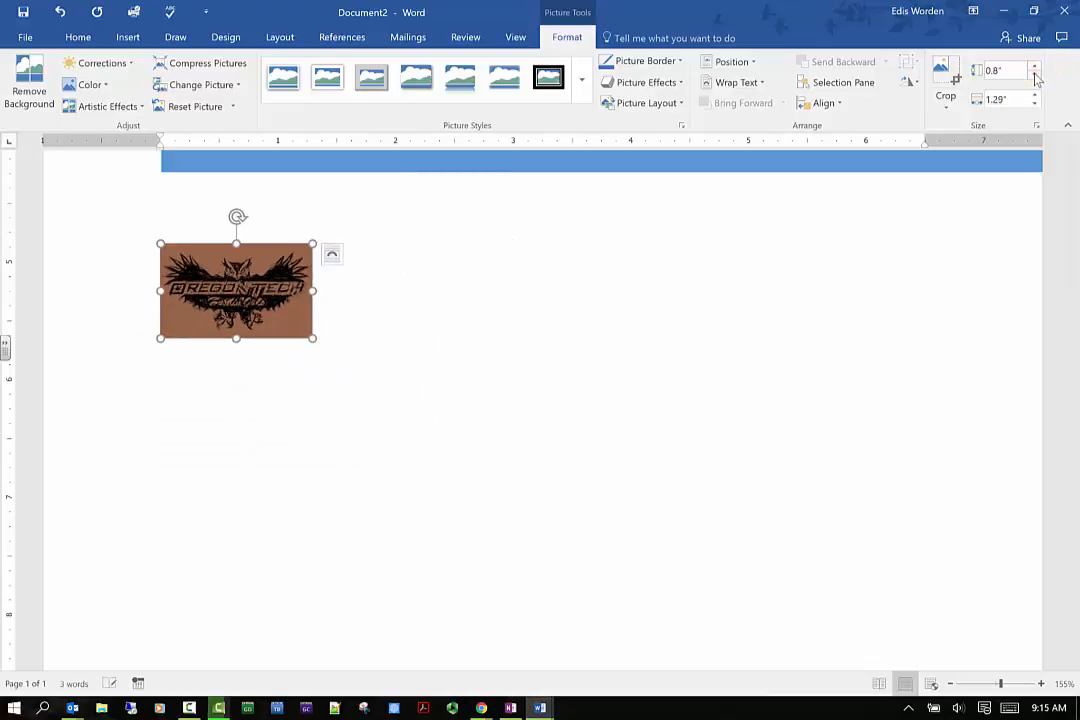
pyautogui.click(1035, 75)
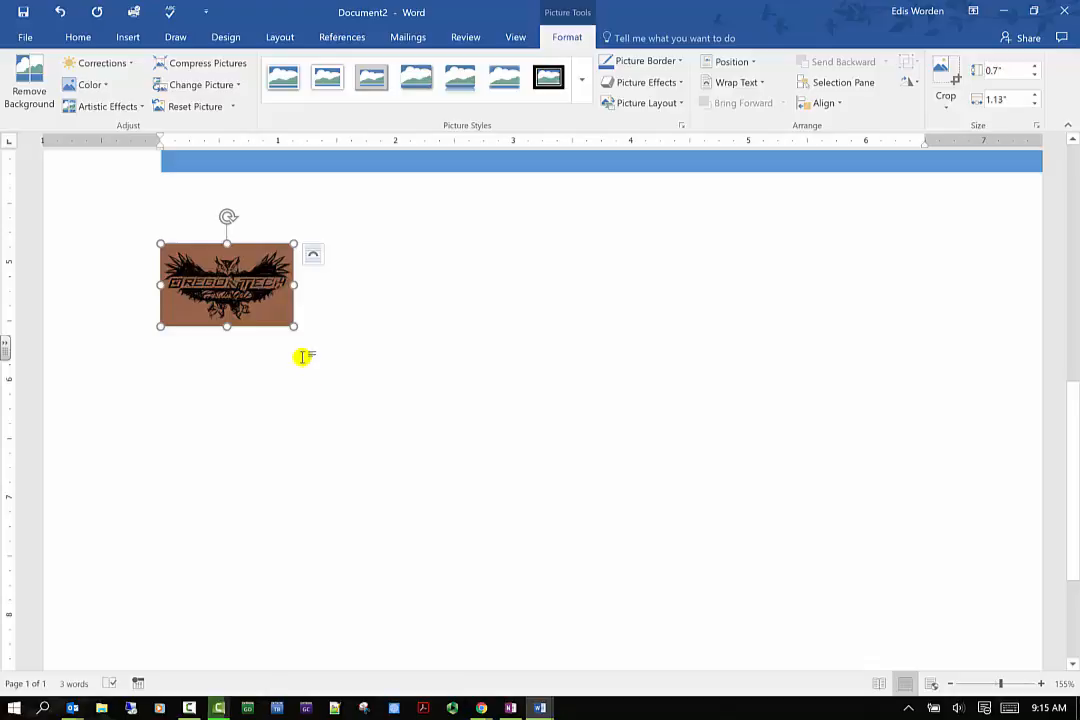
# Reset both the formatting and the size of the owl picture
pyautogui.click(231, 107)
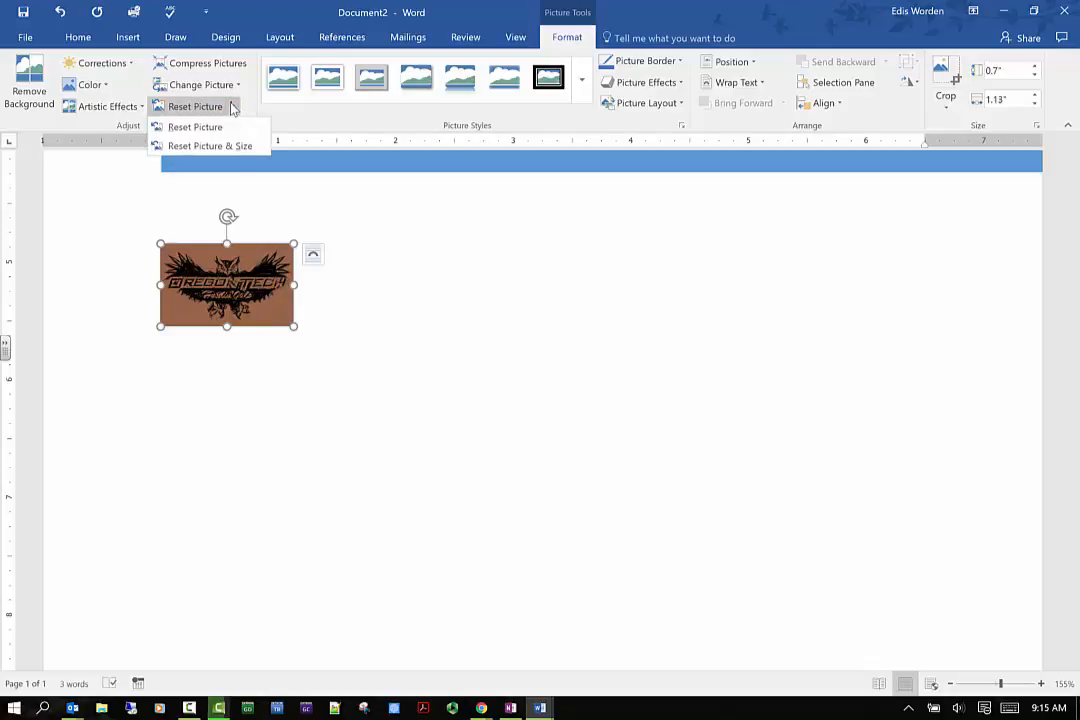
pyautogui.click(218, 145)
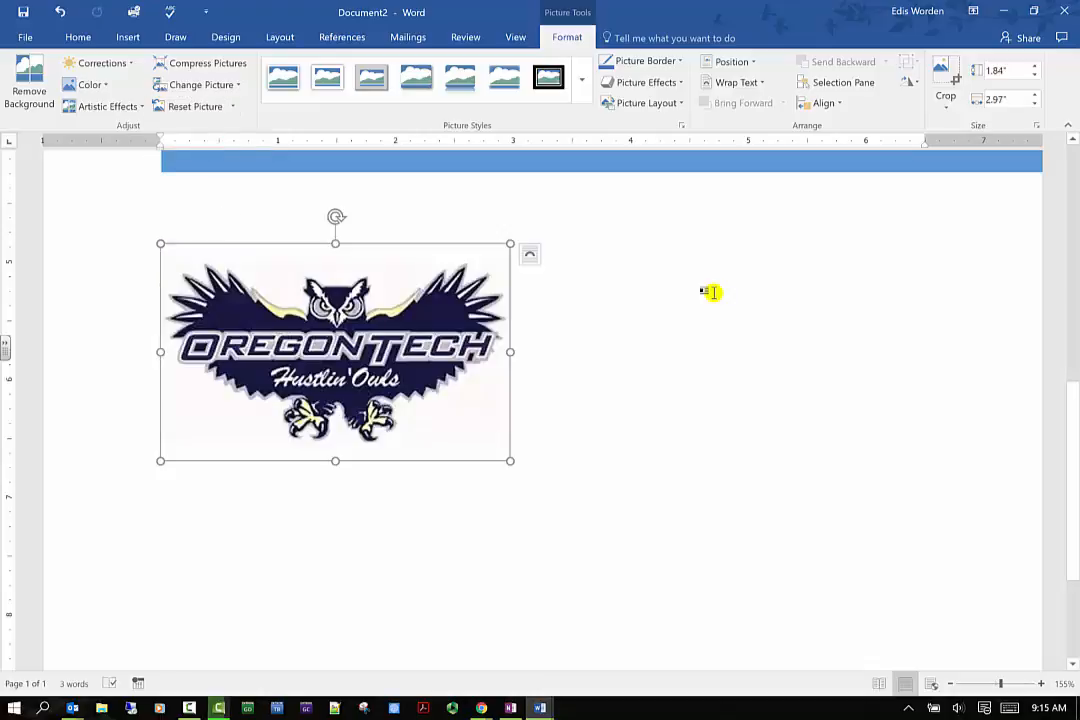
pyautogui.click(655, 253)
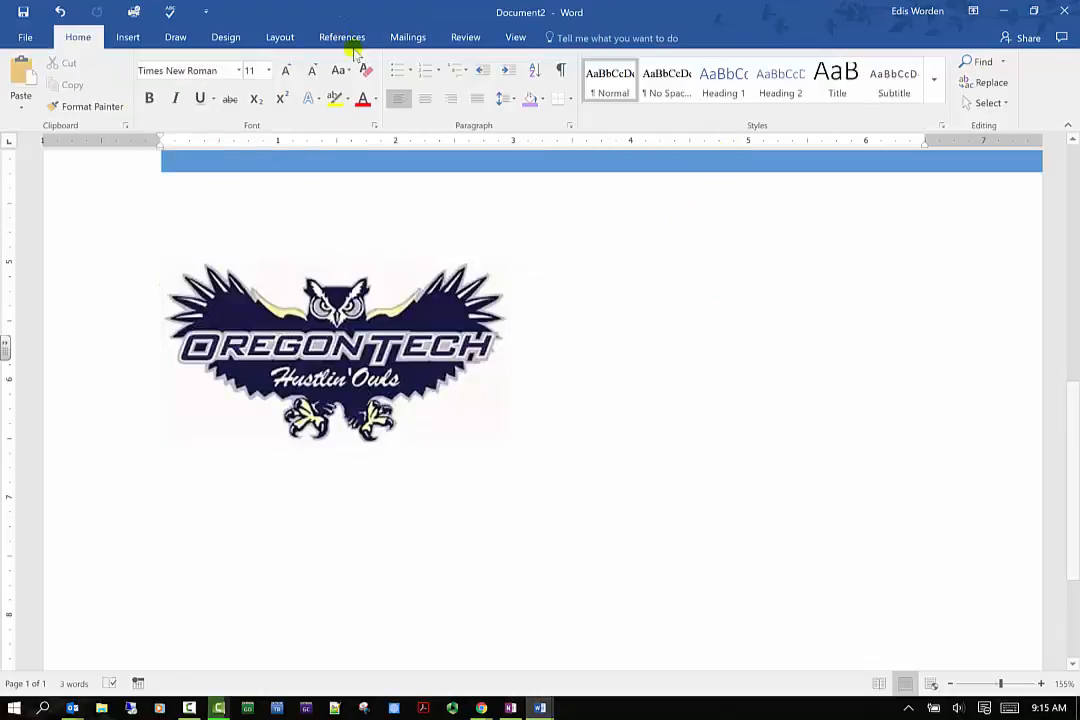
# Apply the tilted perspective picture style with a rounded, beveled edge to the owl picture
pyautogui.click(260, 295)
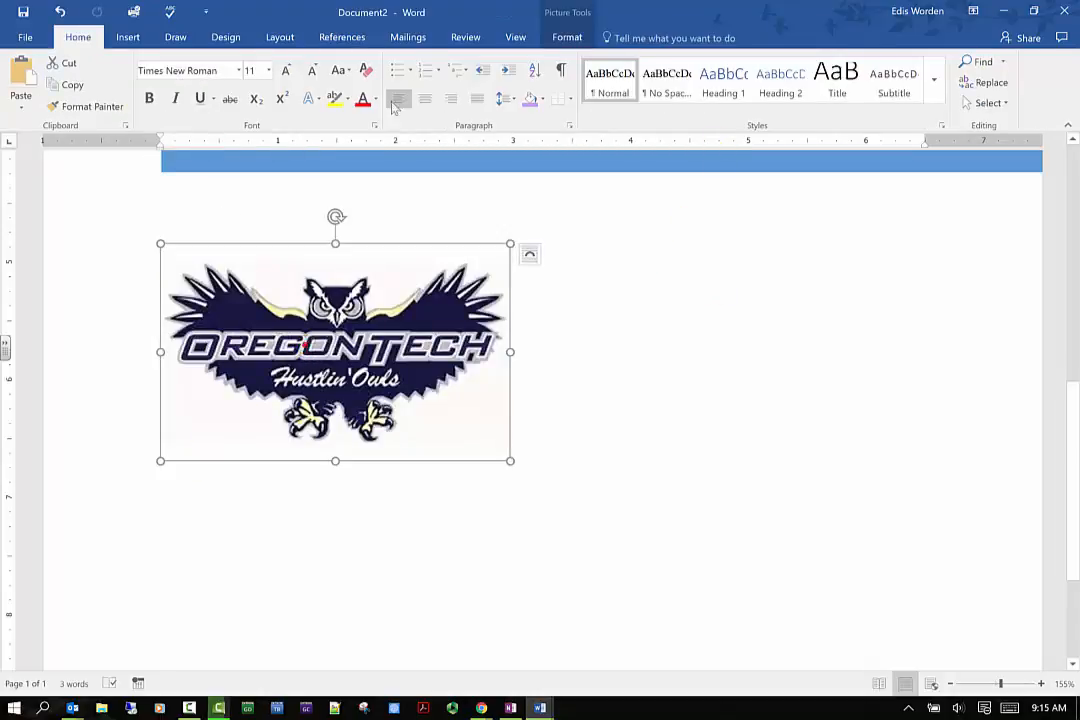
pyautogui.click(577, 17)
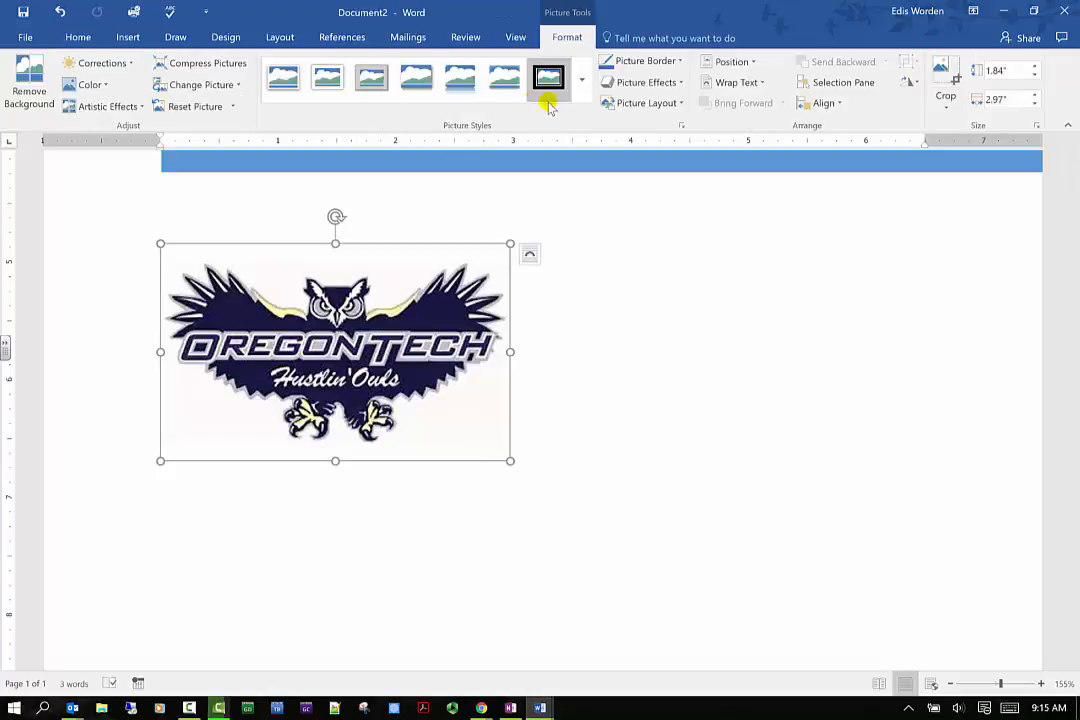
pyautogui.click(581, 81)
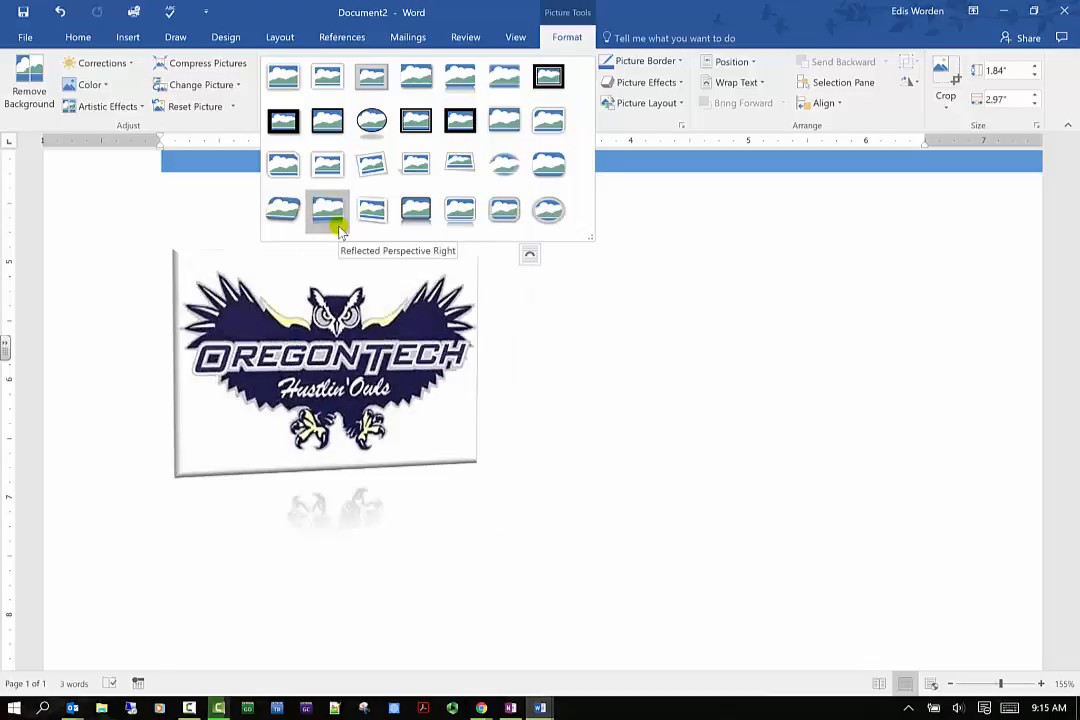
pyautogui.click(282, 220)
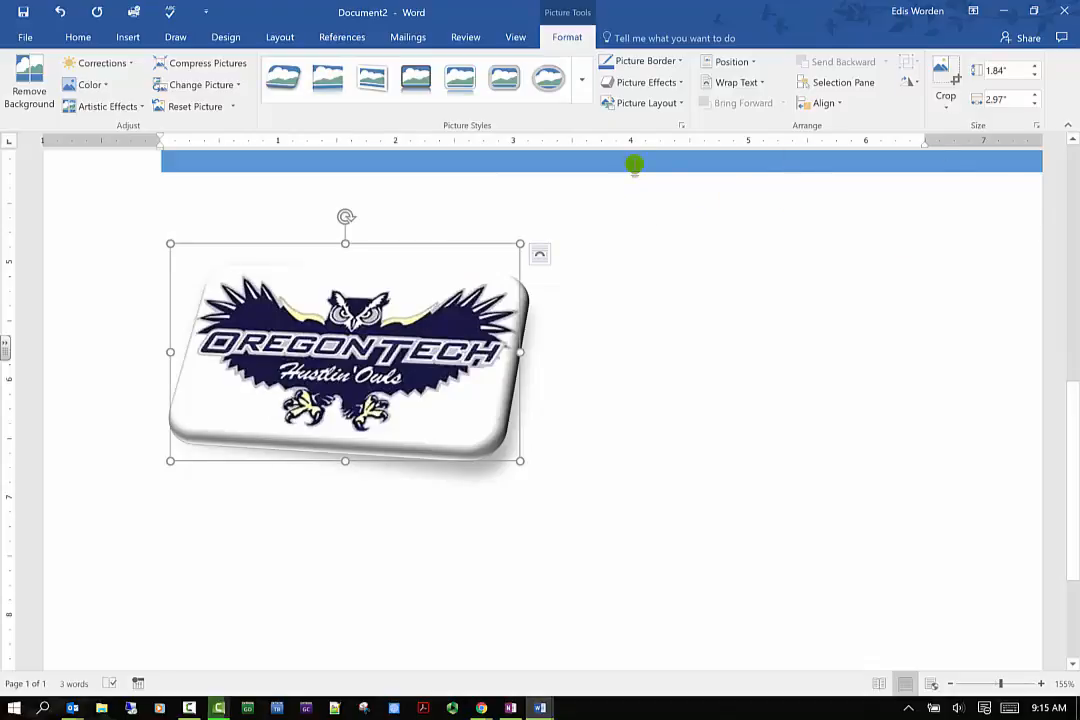
# Give the owl picture a gold border and the top-middle preset from the inner shadows
pyautogui.click(678, 62)
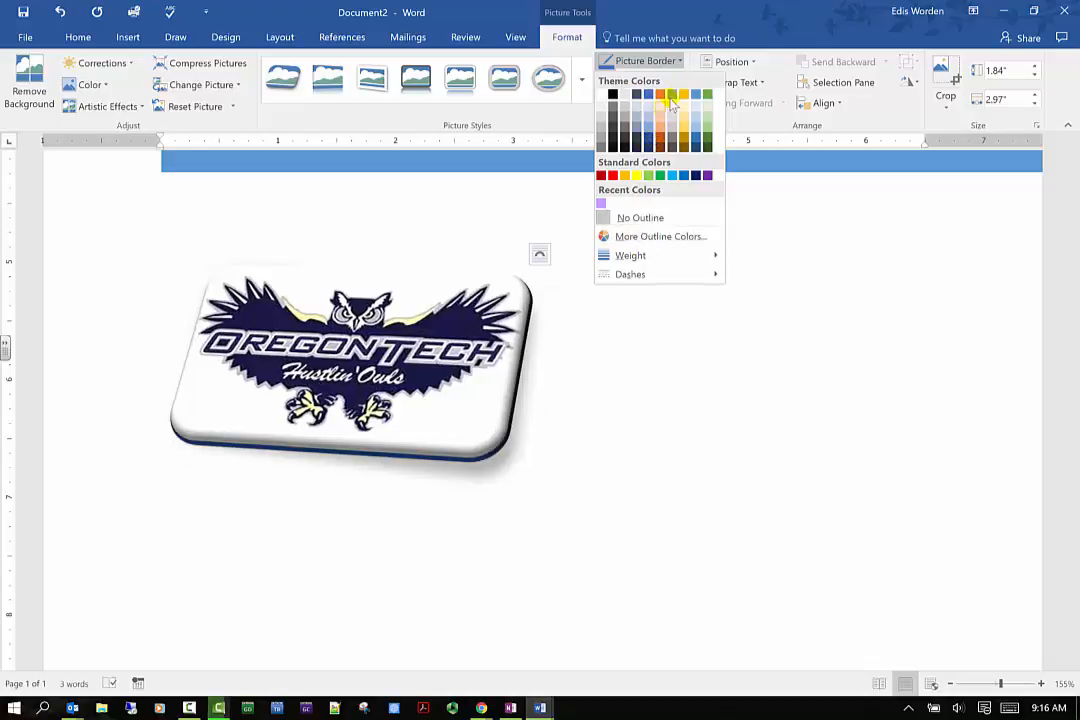
pyautogui.click(686, 94)
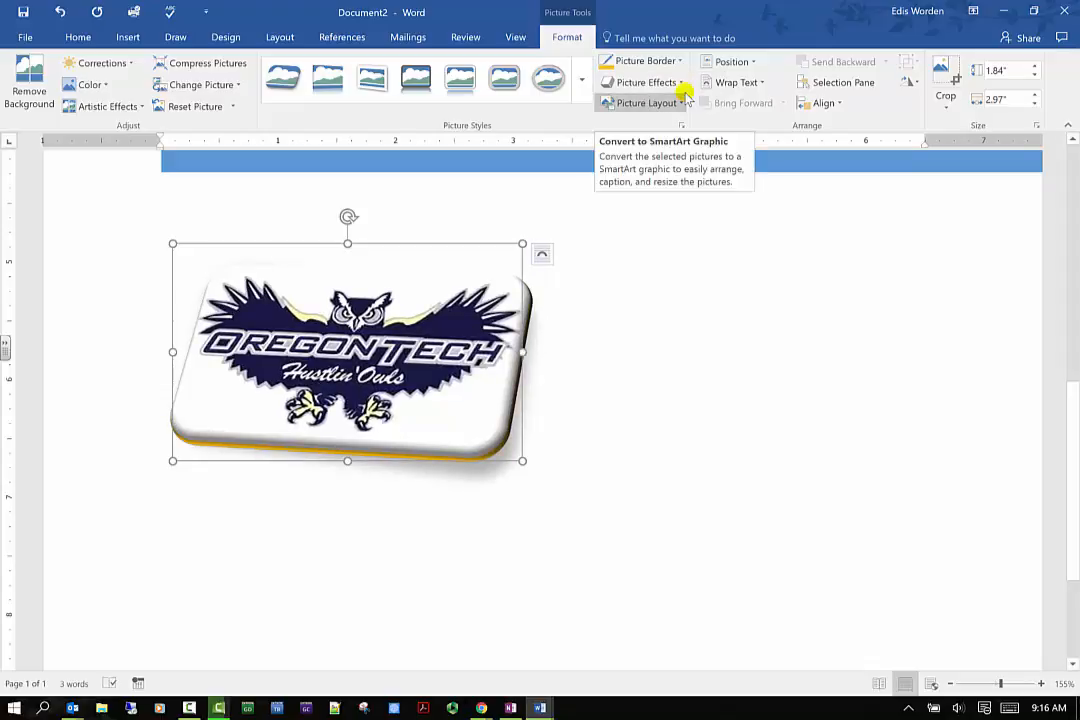
pyautogui.click(684, 82)
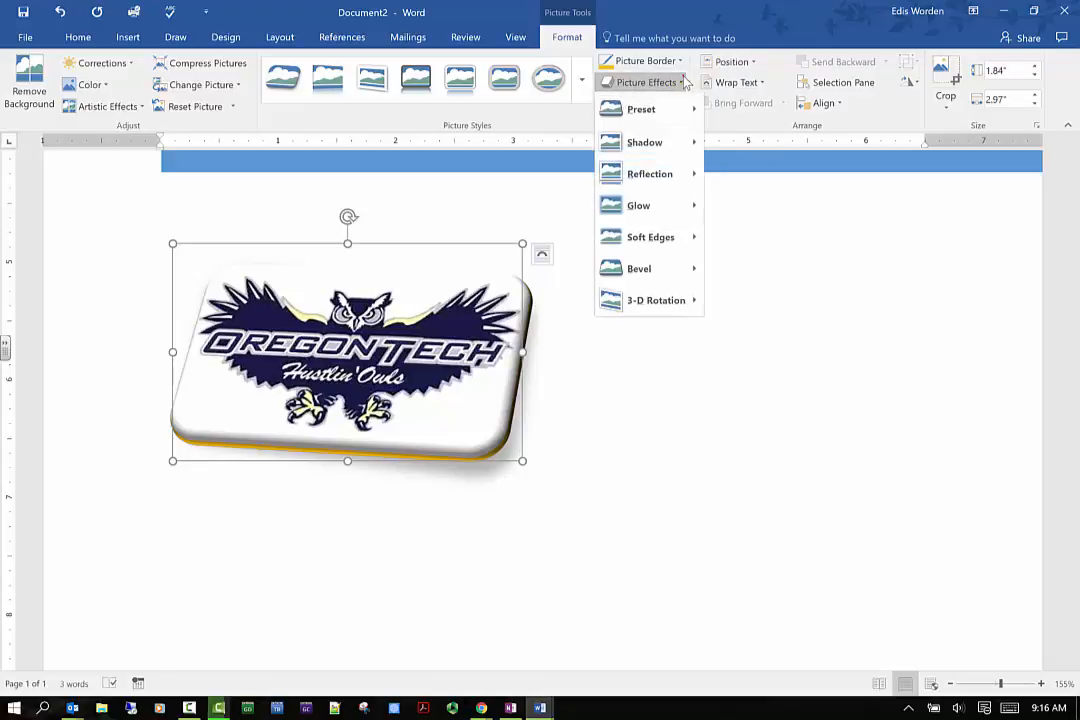
pyautogui.moveTo(677, 140)
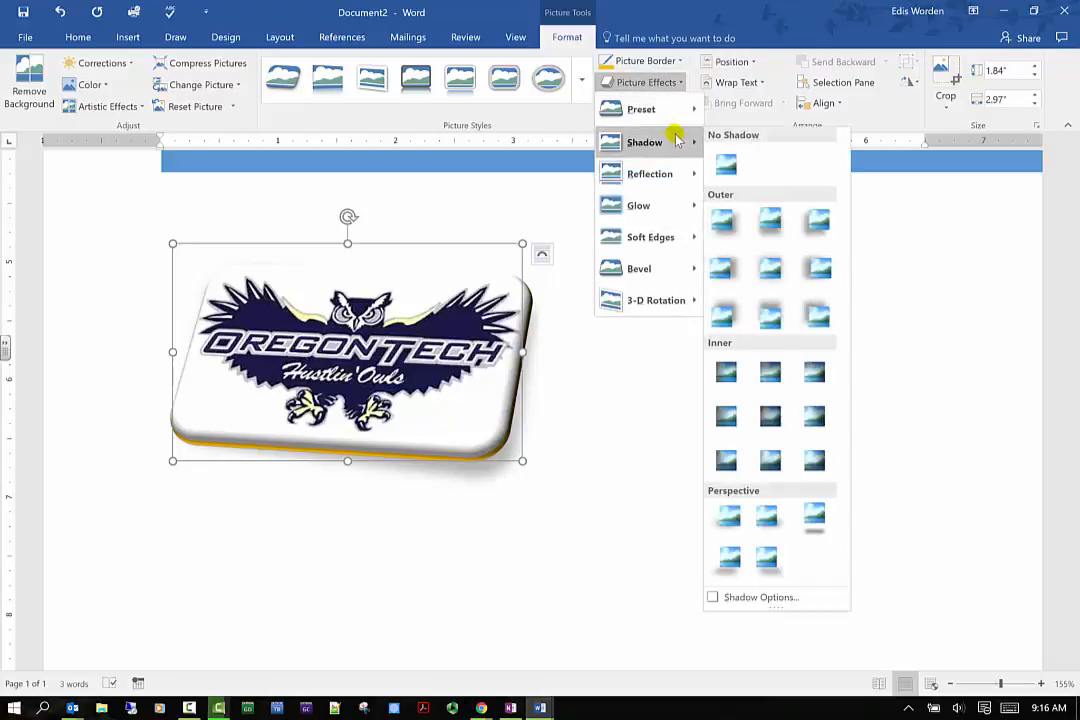
pyautogui.click(769, 370)
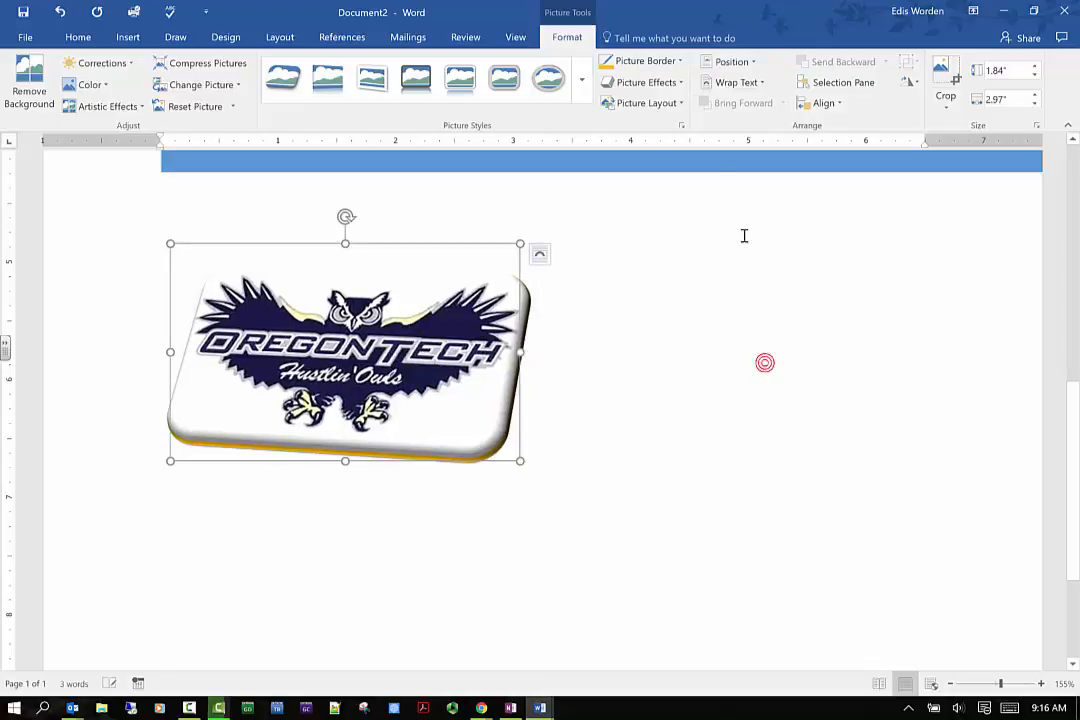
# Rotate the owl picture in 3-D with the second preset in the second row of the Parallel group
pyautogui.click(675, 83)
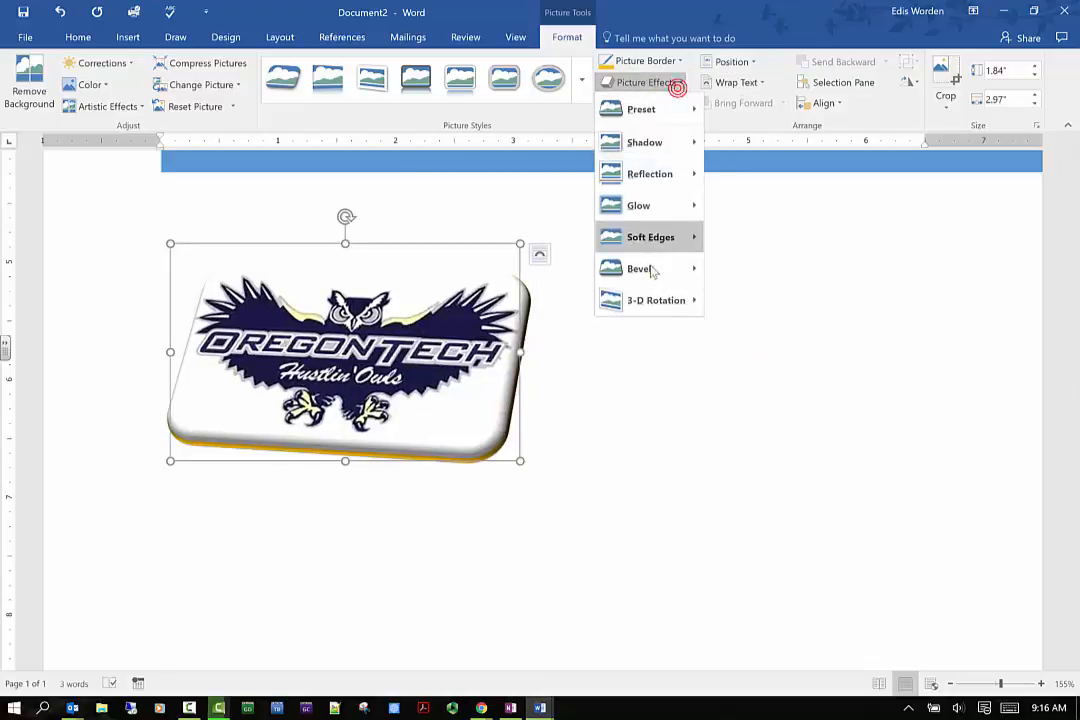
pyautogui.moveTo(642, 302)
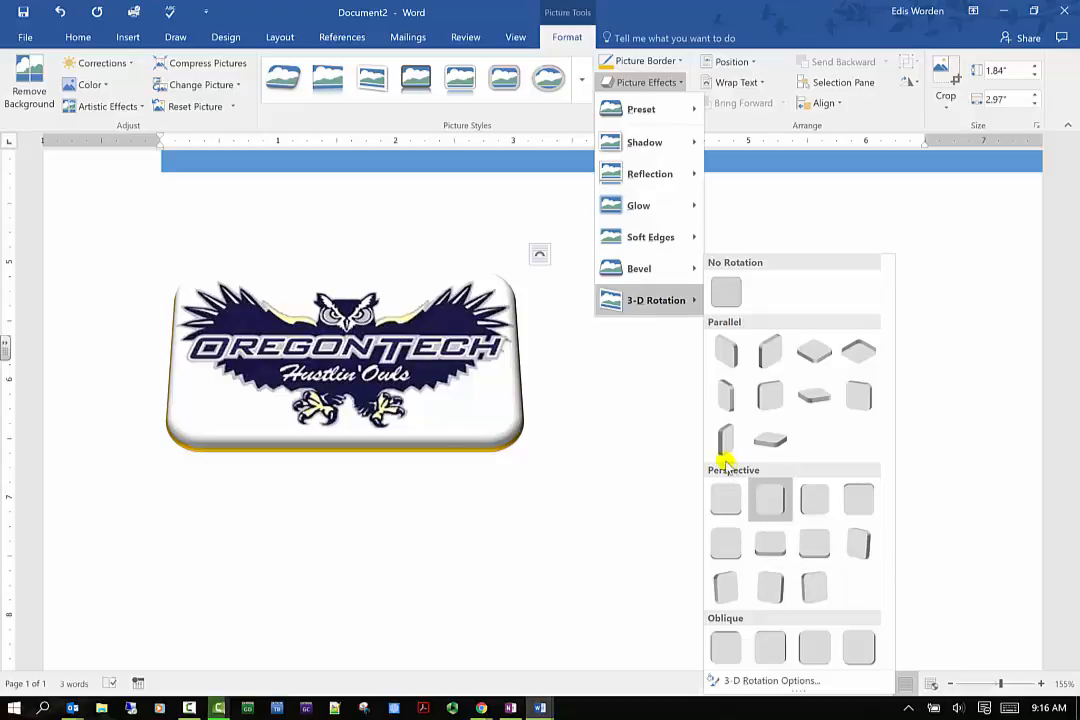
pyautogui.click(785, 400)
# Copy the owl picture and paste the duplicate beside the original
pyautogui.rightClick(381, 353)
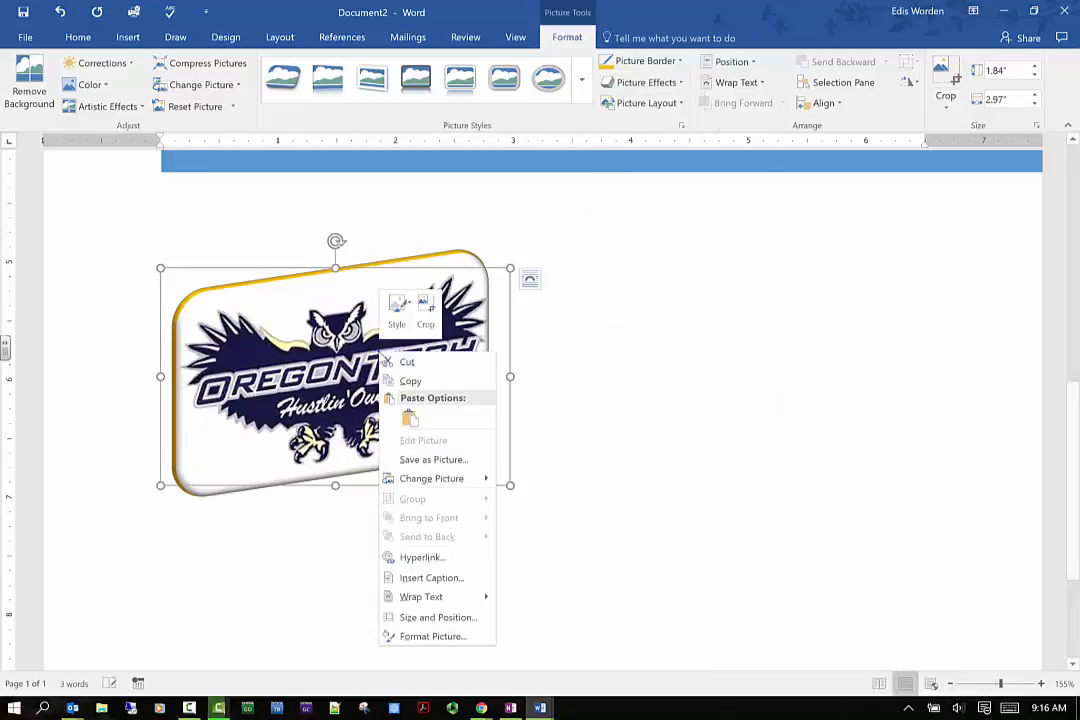
pyautogui.click(557, 360)
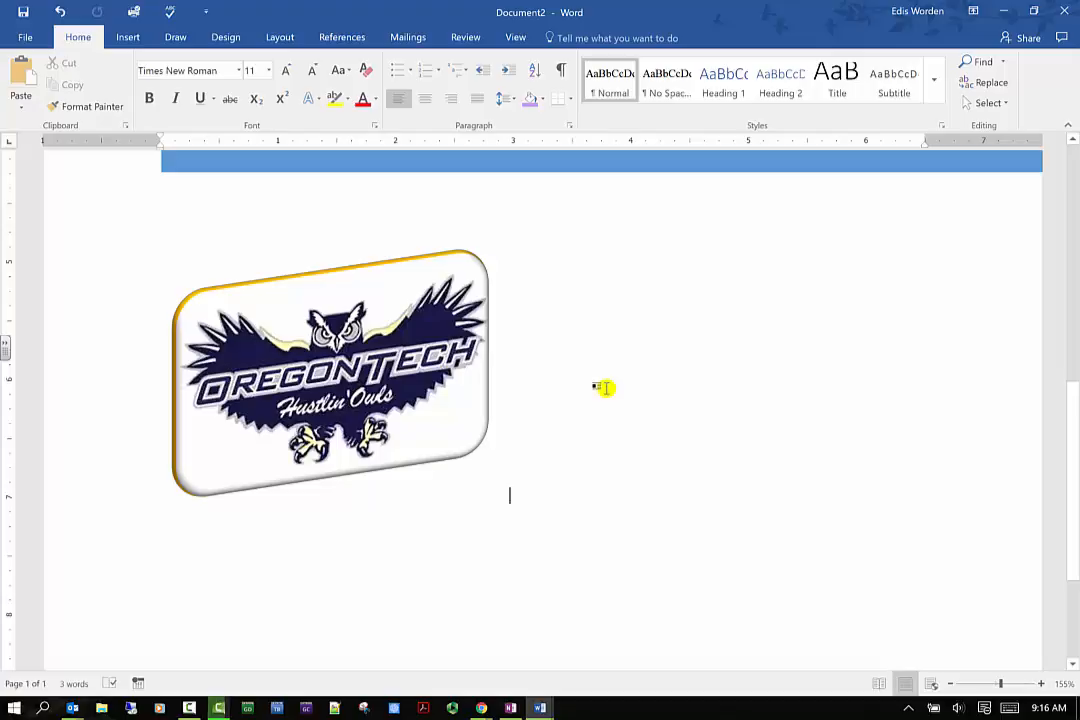
pyautogui.hotkey('ctrl', 'v')
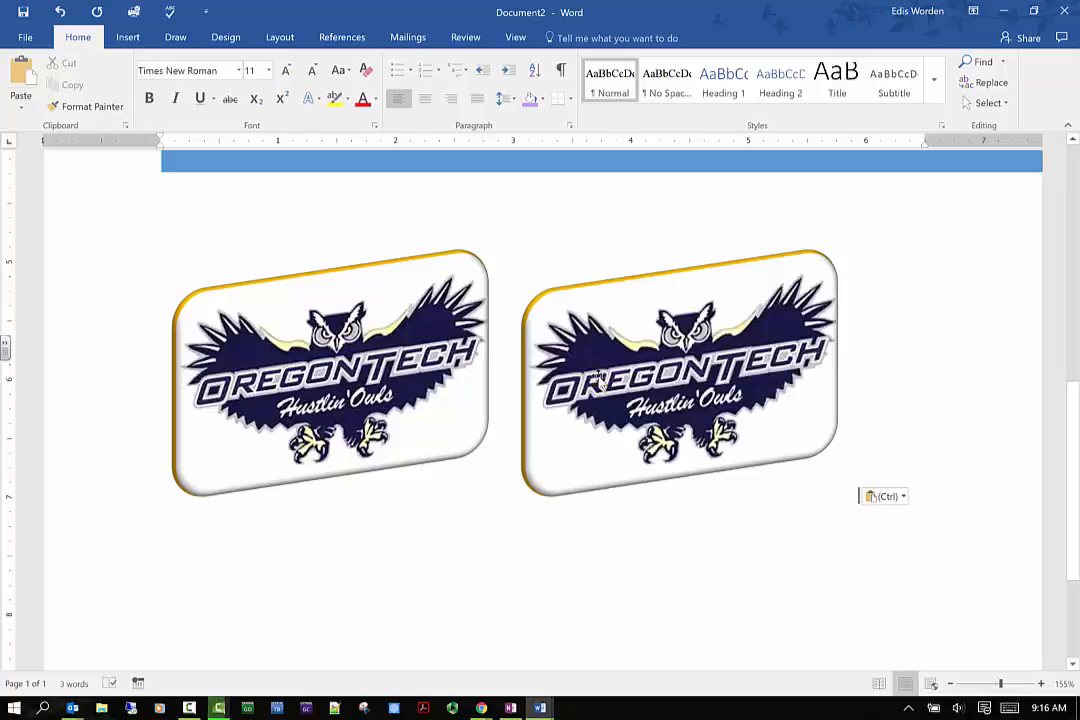
# Change the duplicate owl picture's 3-D rotation to the first Parallel preset
pyautogui.click(598, 379)
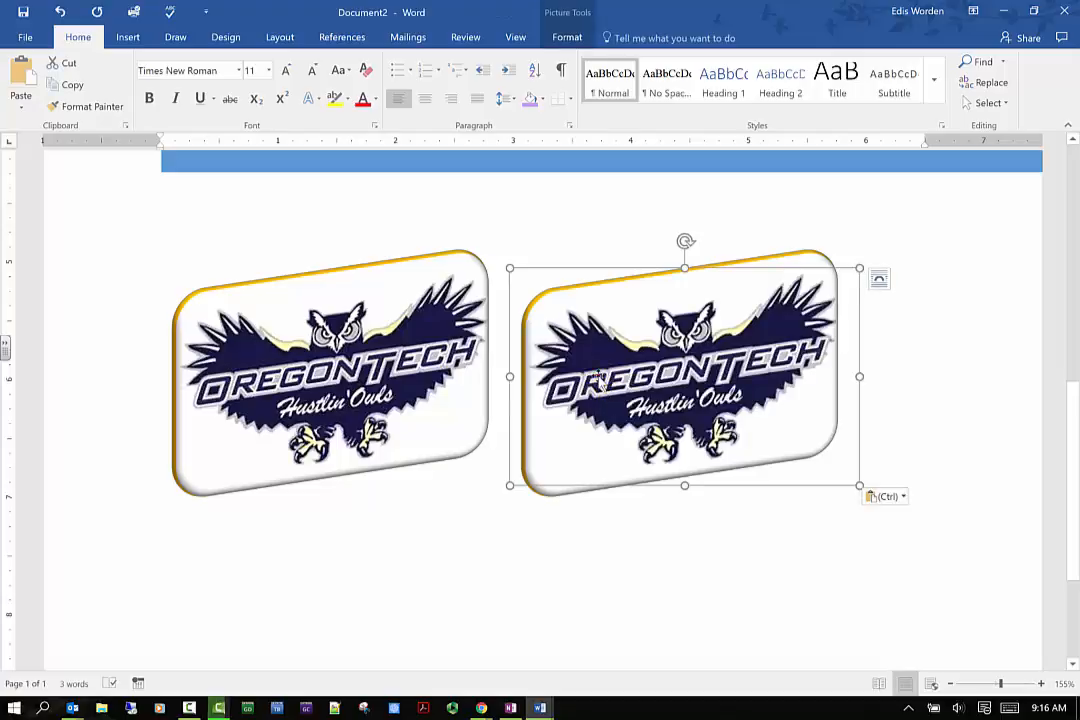
pyautogui.click(568, 37)
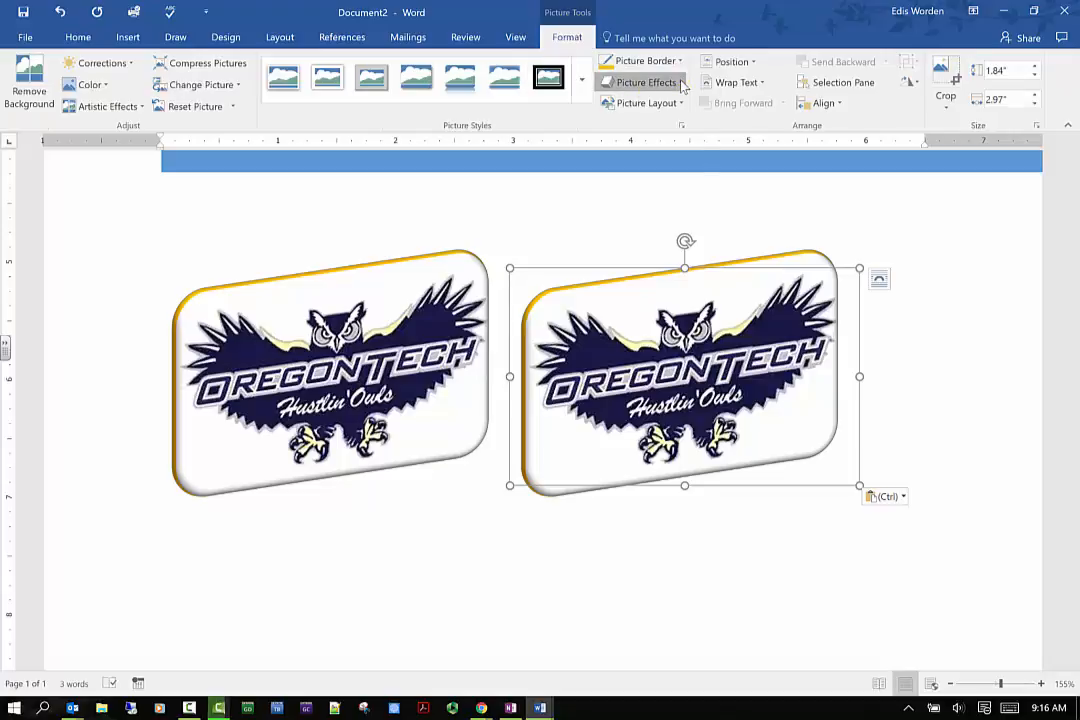
pyautogui.click(640, 82)
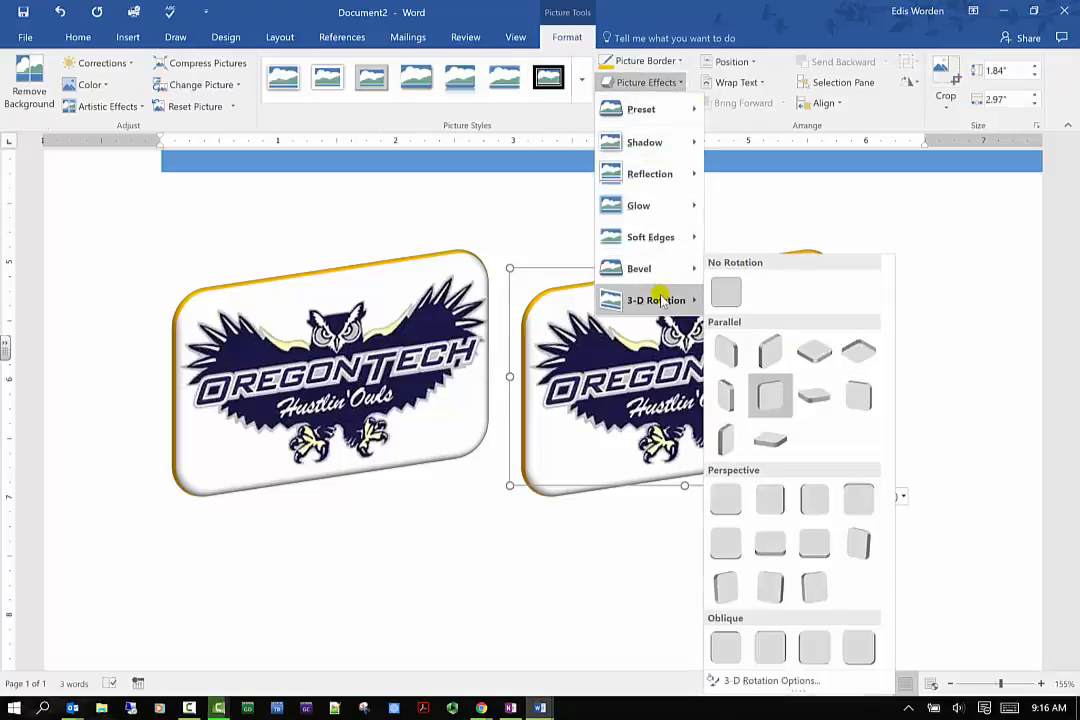
pyautogui.click(741, 355)
pyautogui.click(971, 388)
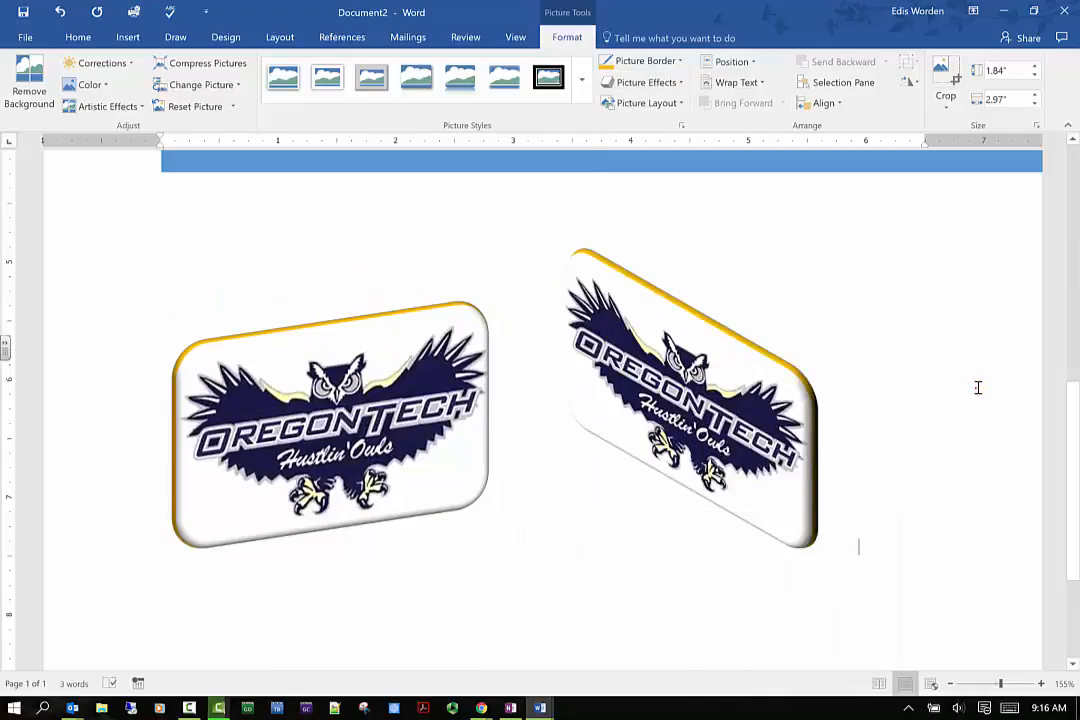
# Set the original owl picture's text wrapping to the first wrapping option and move the picture up slightly
pyautogui.click(302, 342)
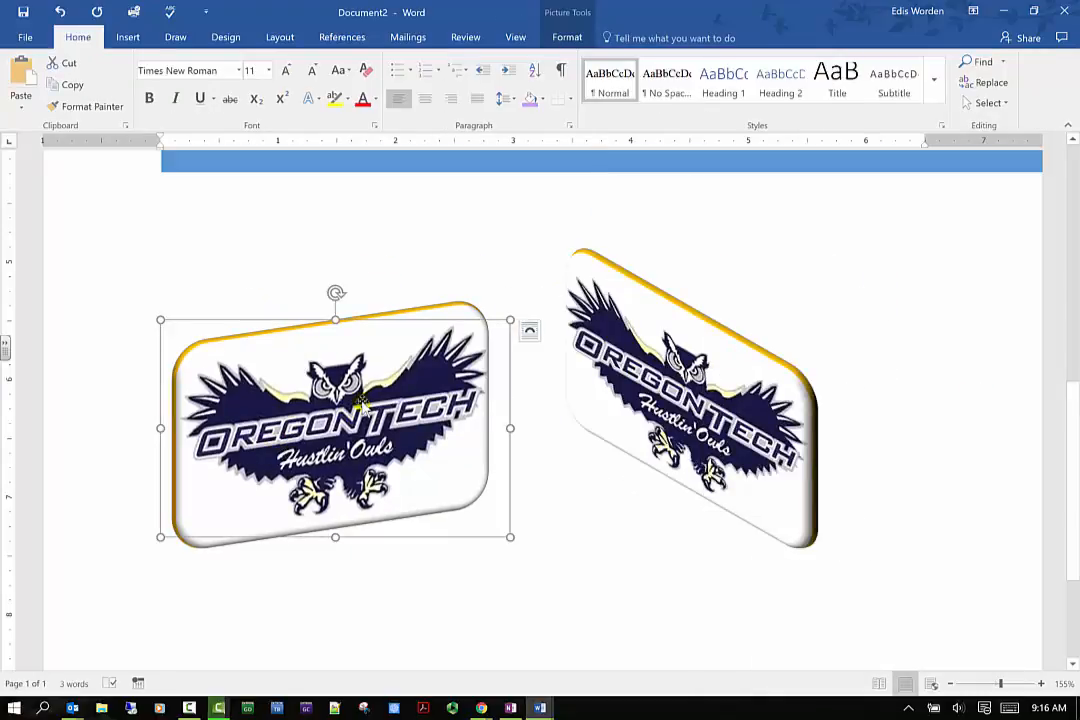
pyautogui.click(529, 337)
pyautogui.click(569, 434)
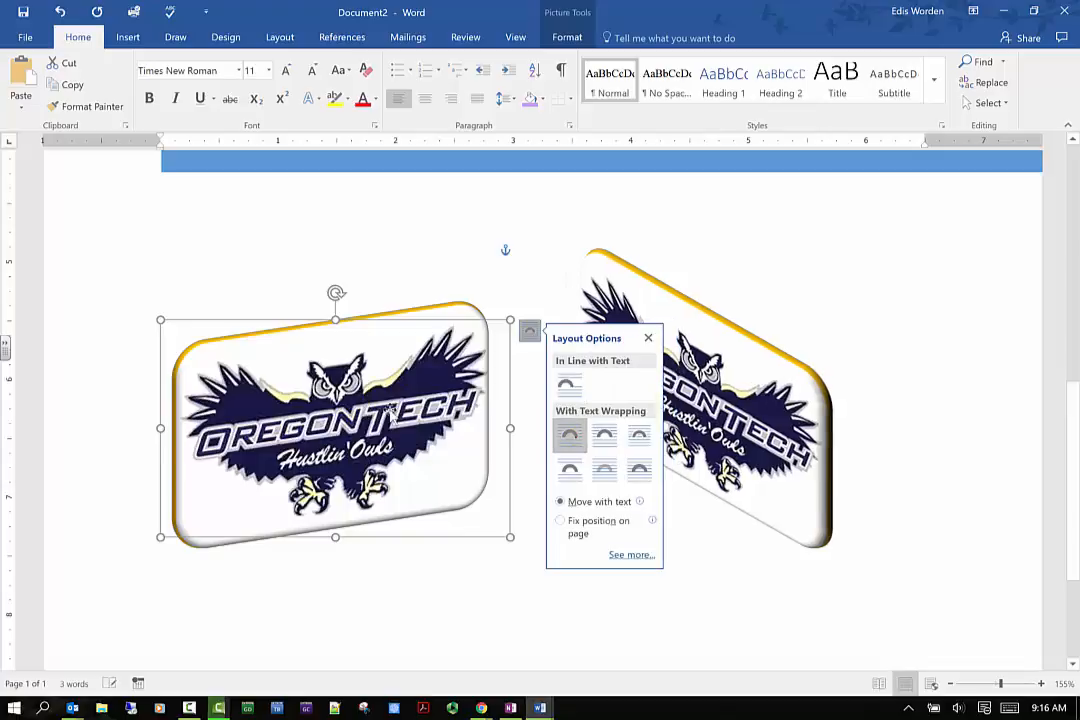
pyautogui.moveTo(389, 372); pyautogui.dragTo(393, 342)
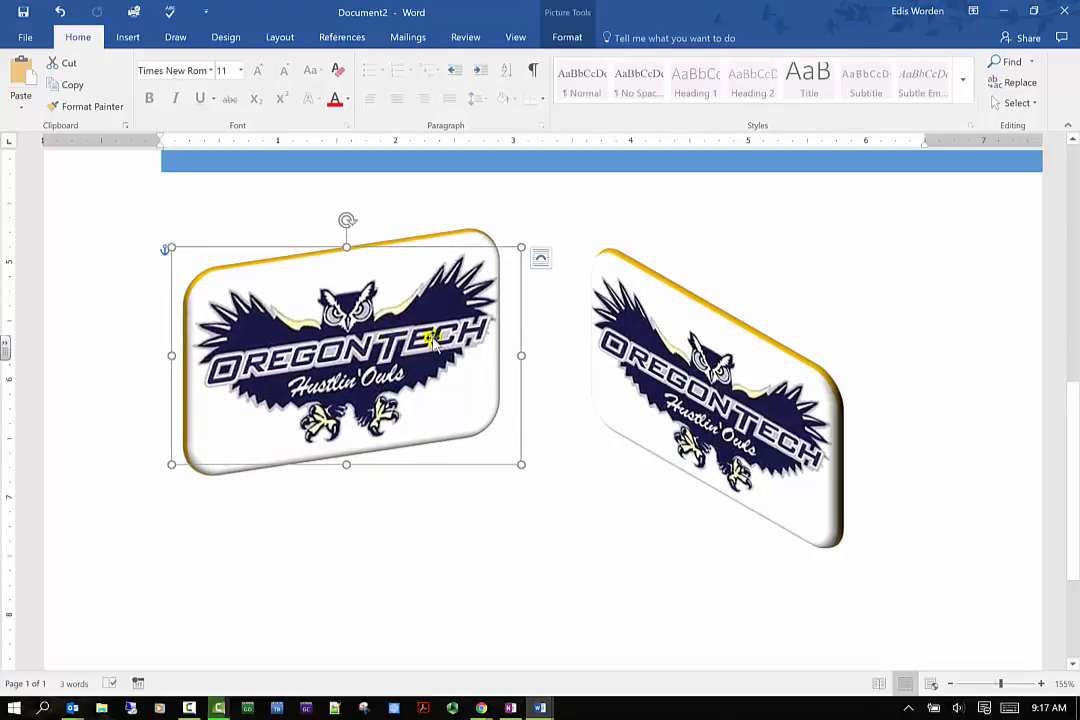
pyautogui.click(922, 350)
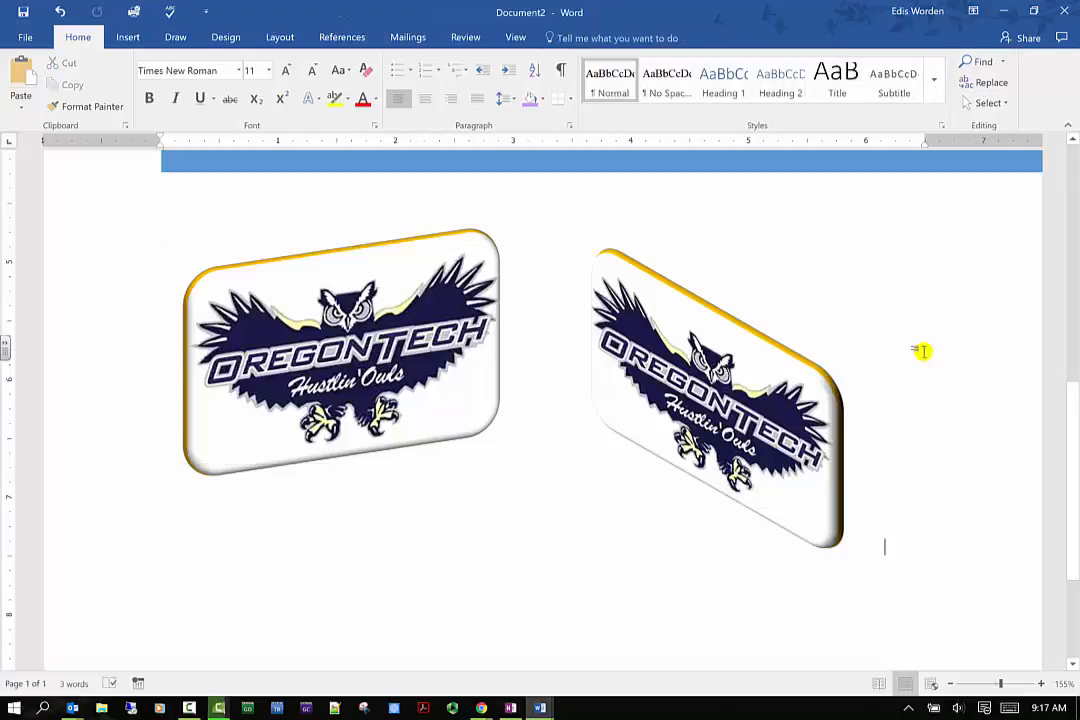
# Try to convert the original owl picture to a SmartArt picture layout from the fourth row of layouts
pyautogui.click(755, 306)
pyautogui.click(215, 265)
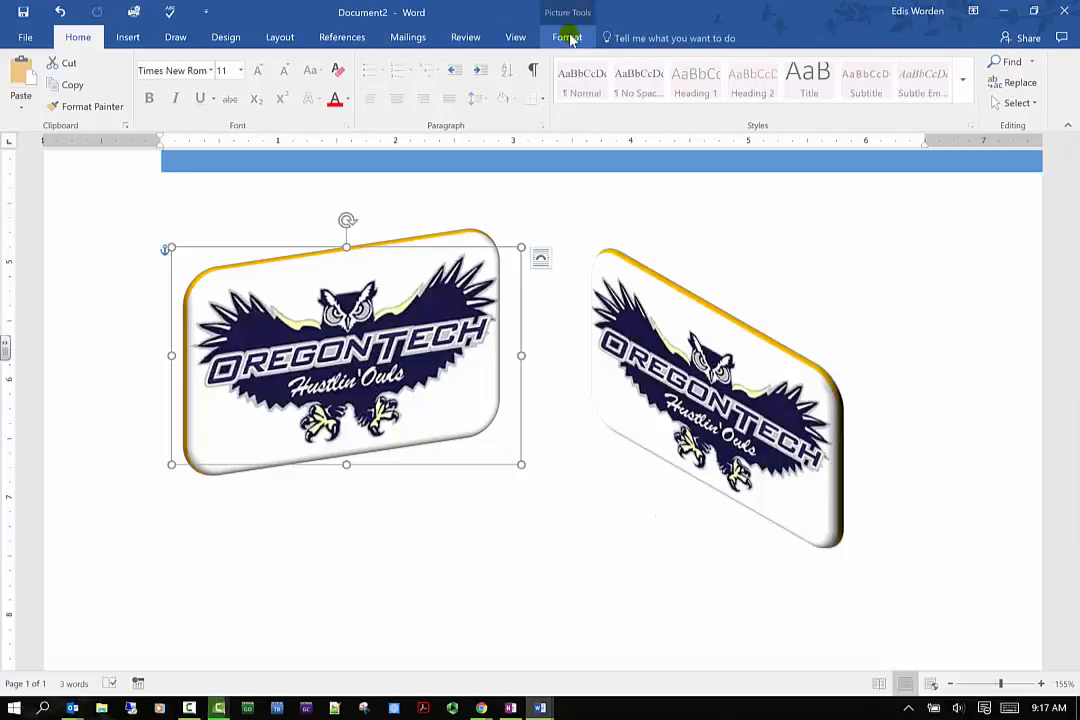
pyautogui.click(570, 38)
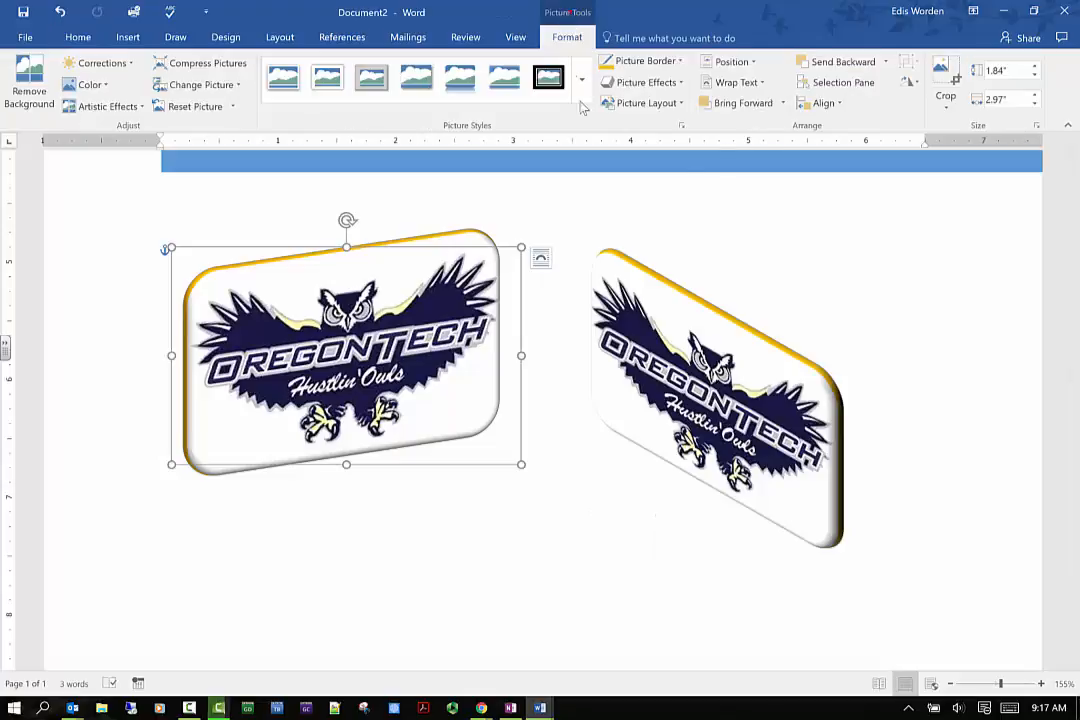
pyautogui.click(682, 103)
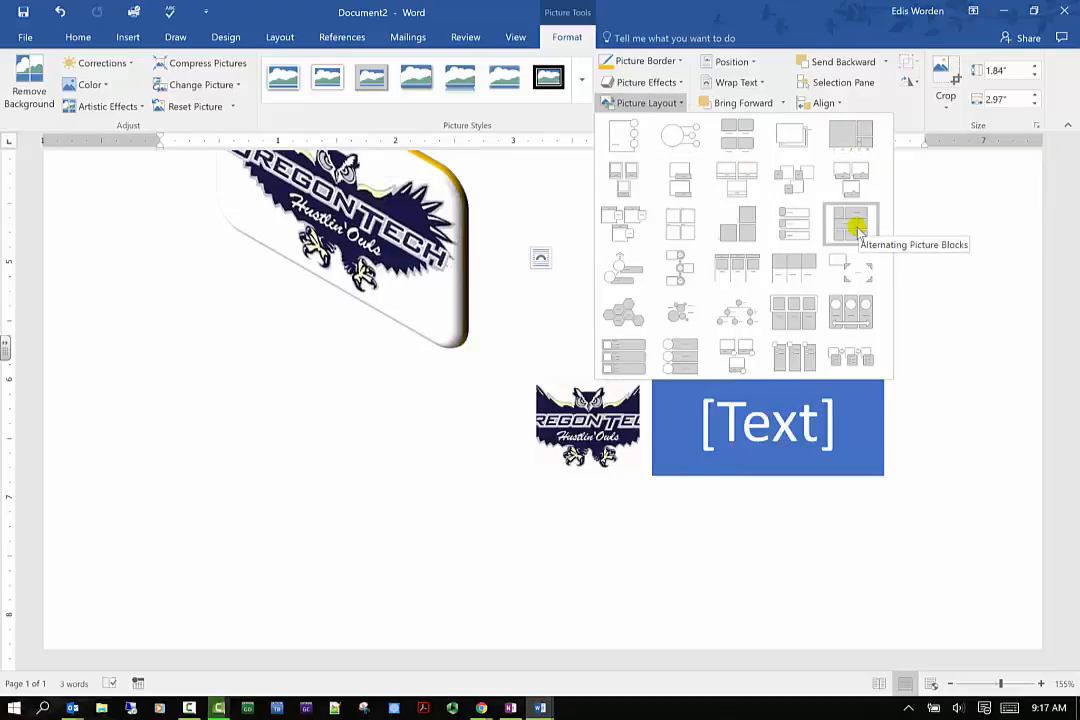
pyautogui.click(808, 268)
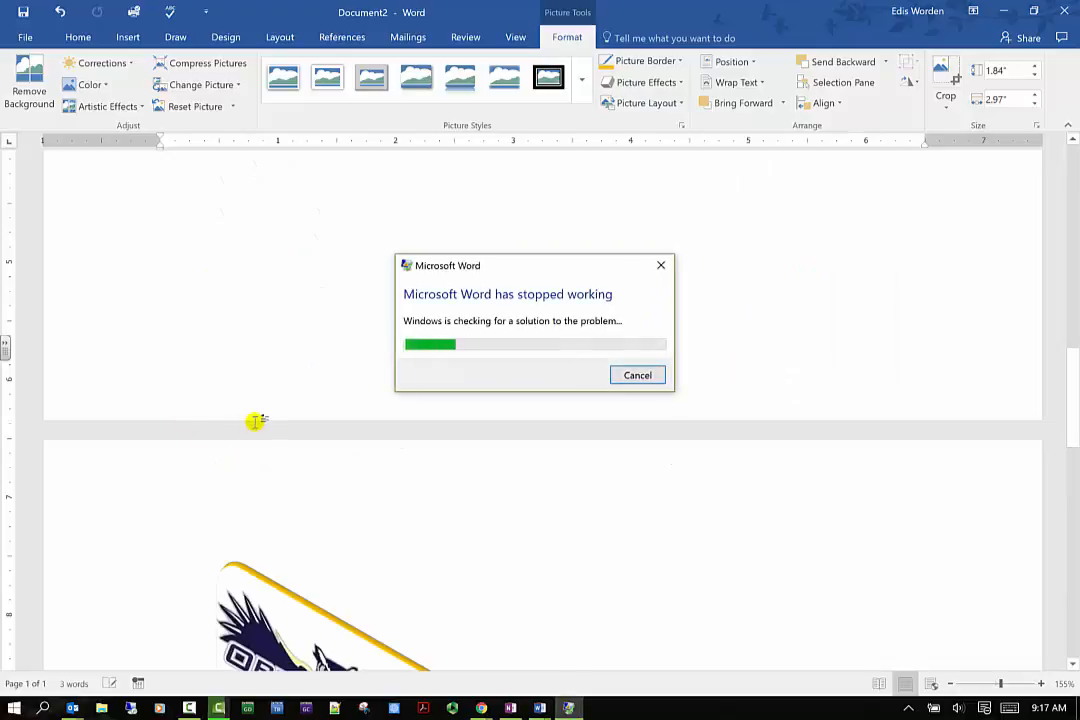
# Dismiss the crash message and start Word 2016 again
pyautogui.click(633, 373)
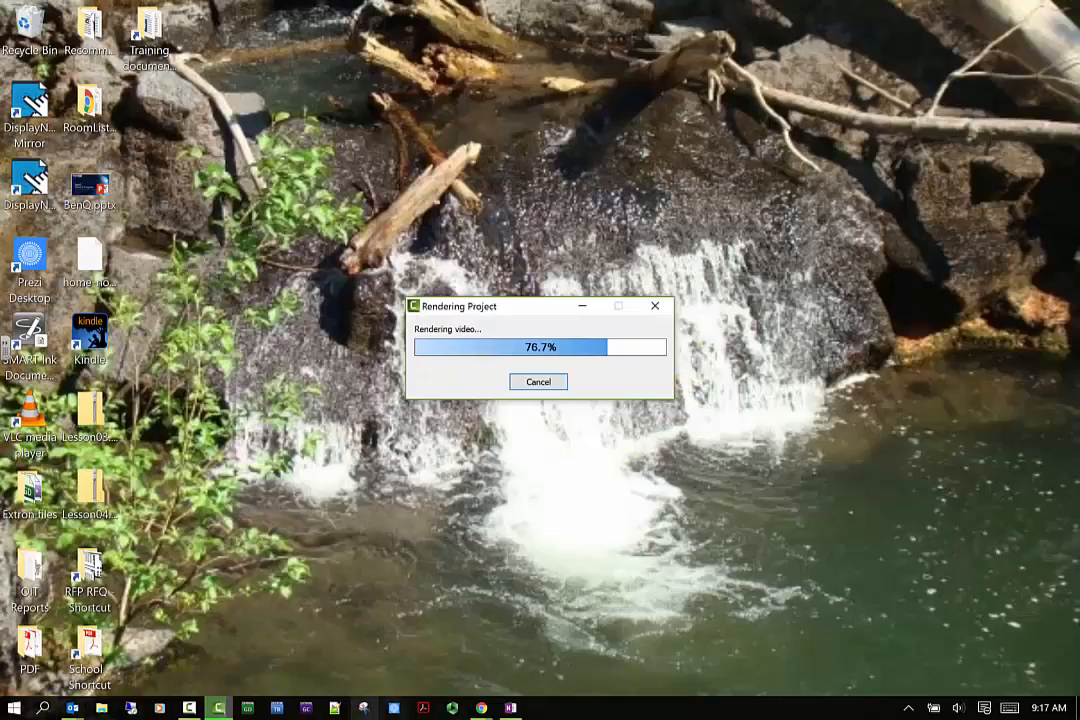
pyautogui.press('super')
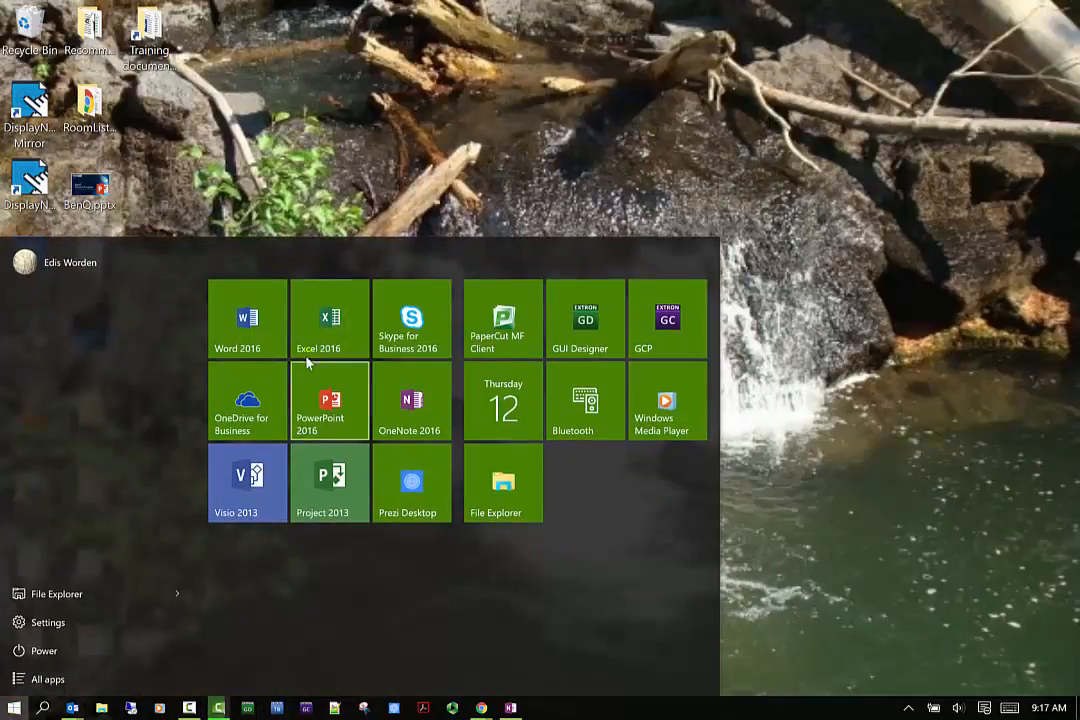
pyautogui.click(257, 305)
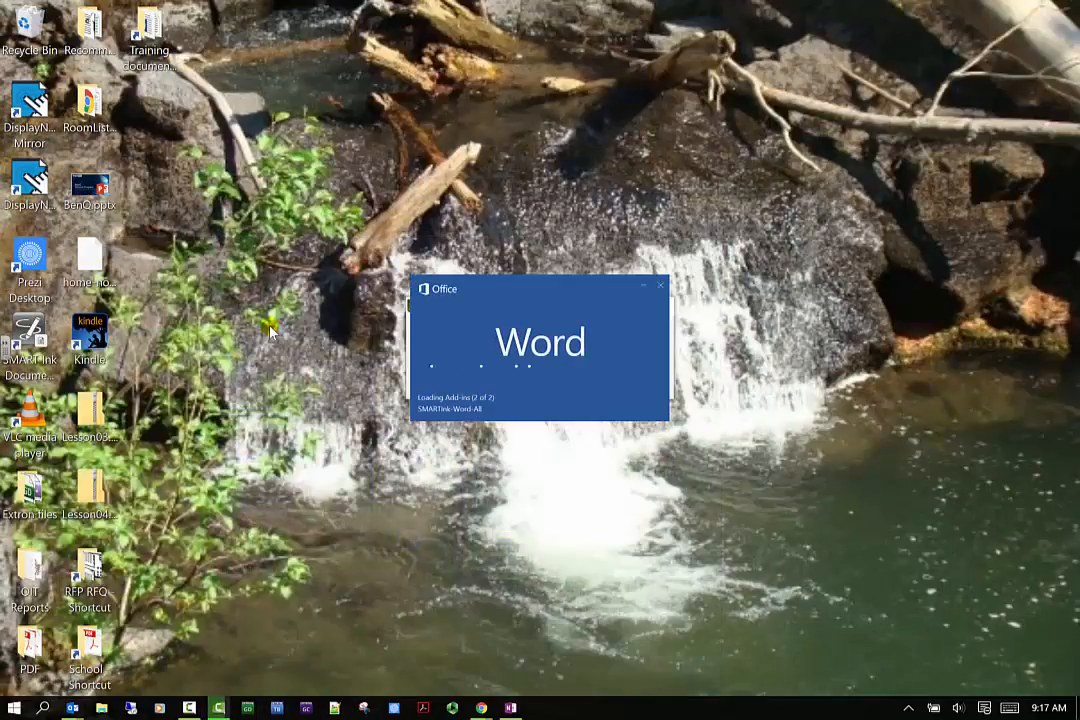